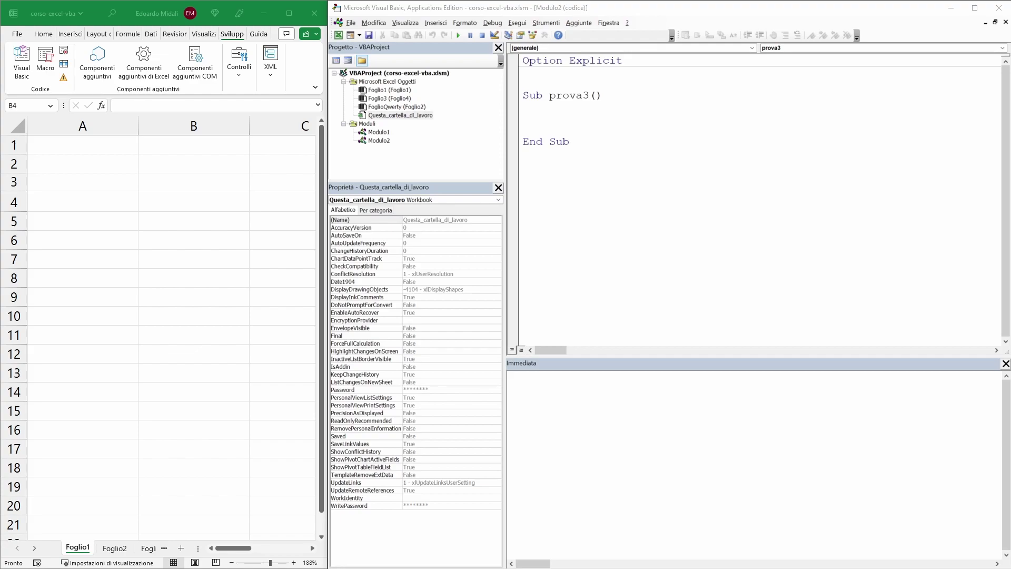
# Switch between the prova3 code and the workbook object's properties in the project.
pyautogui.click(549, 118)
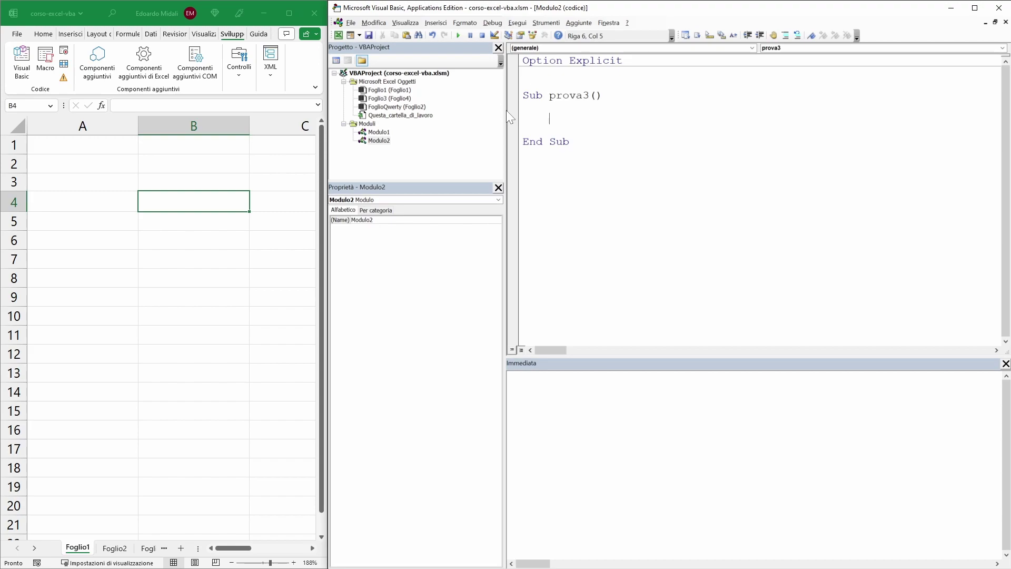
pyautogui.click(407, 116)
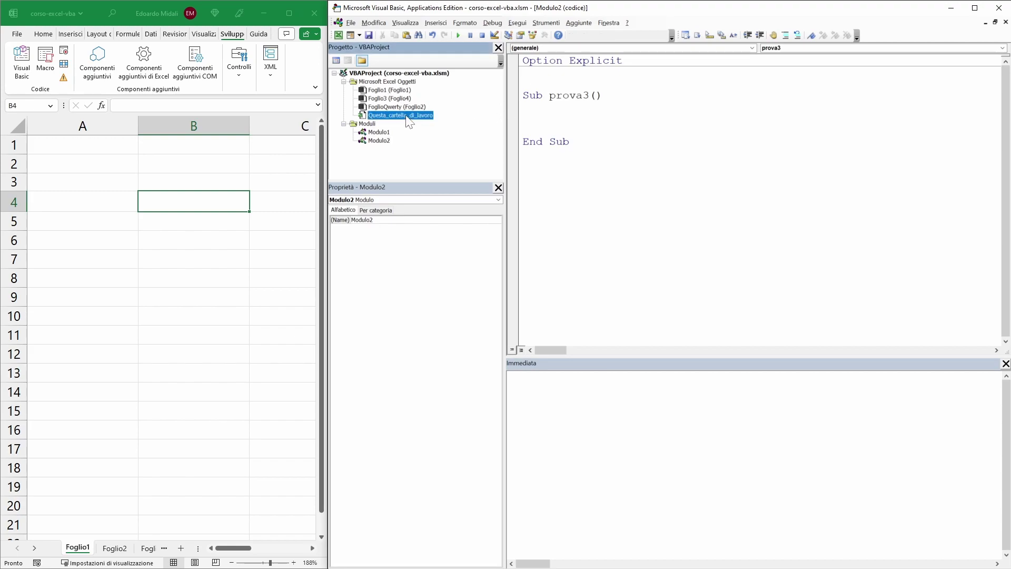
pyautogui.press('Escape')
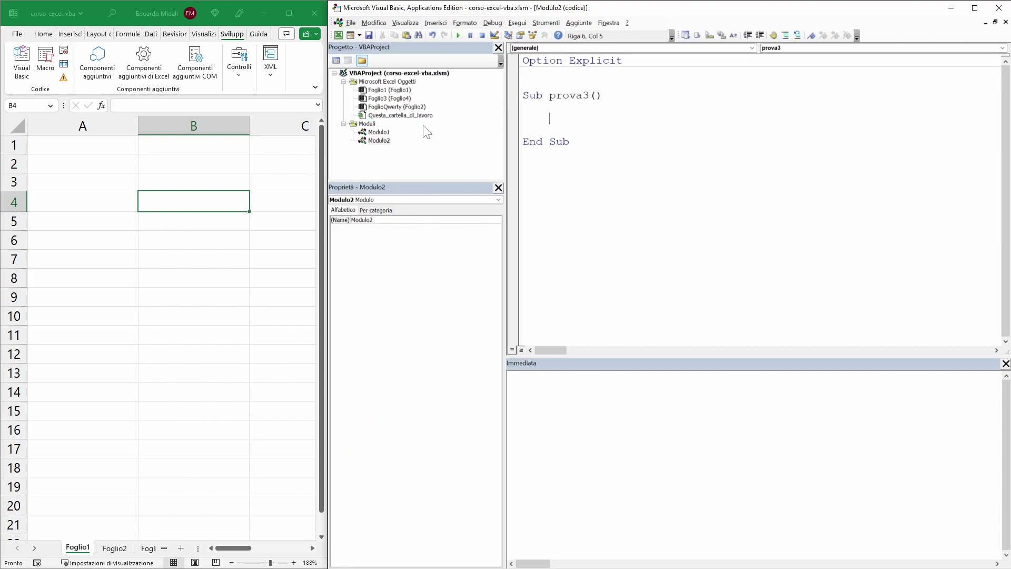
pyautogui.click(414, 114)
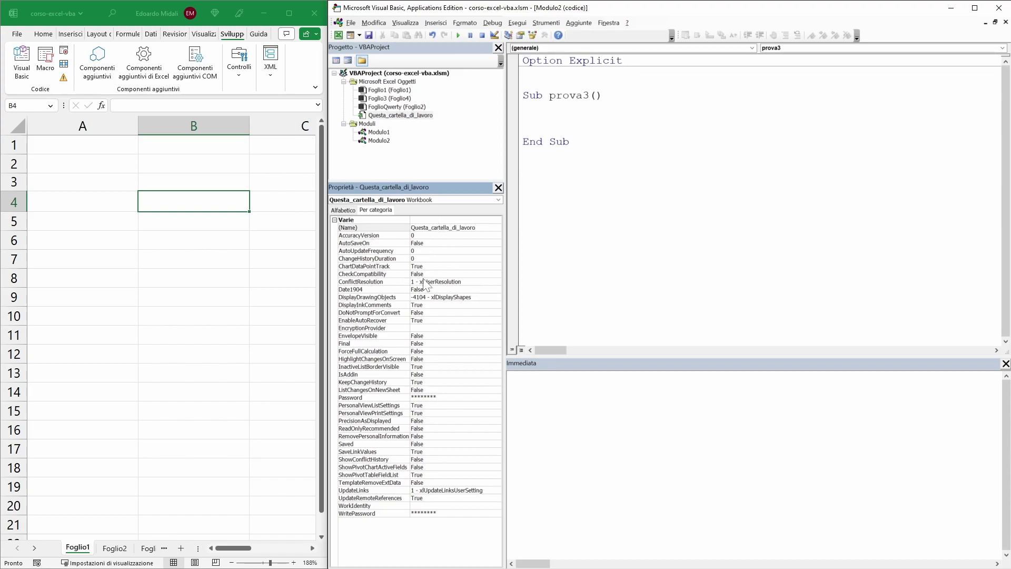
pyautogui.press('Down')
pyautogui.press('Down')
pyautogui.press('Down')
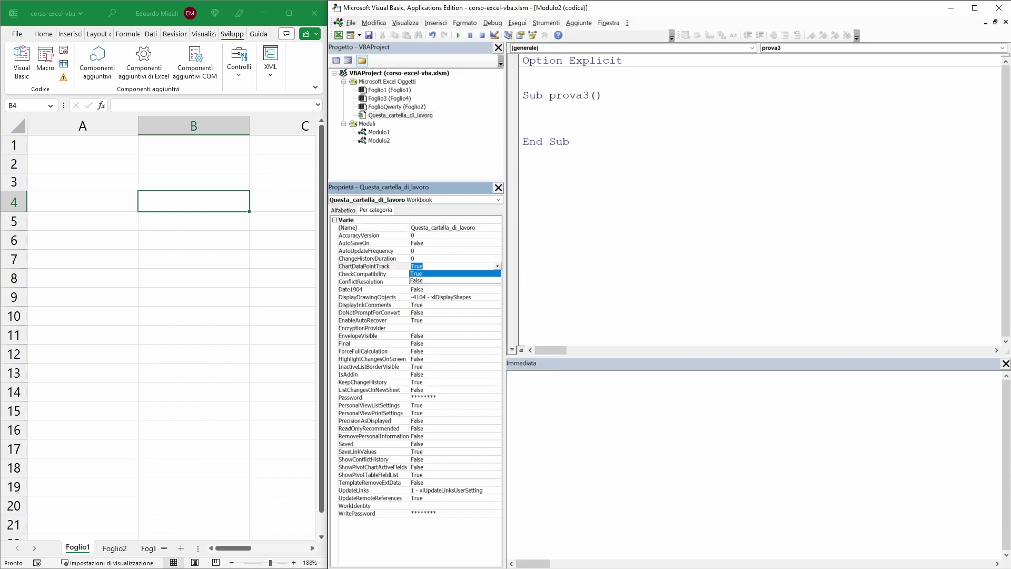
pyautogui.press('F7')
pyautogui.click(375, 116)
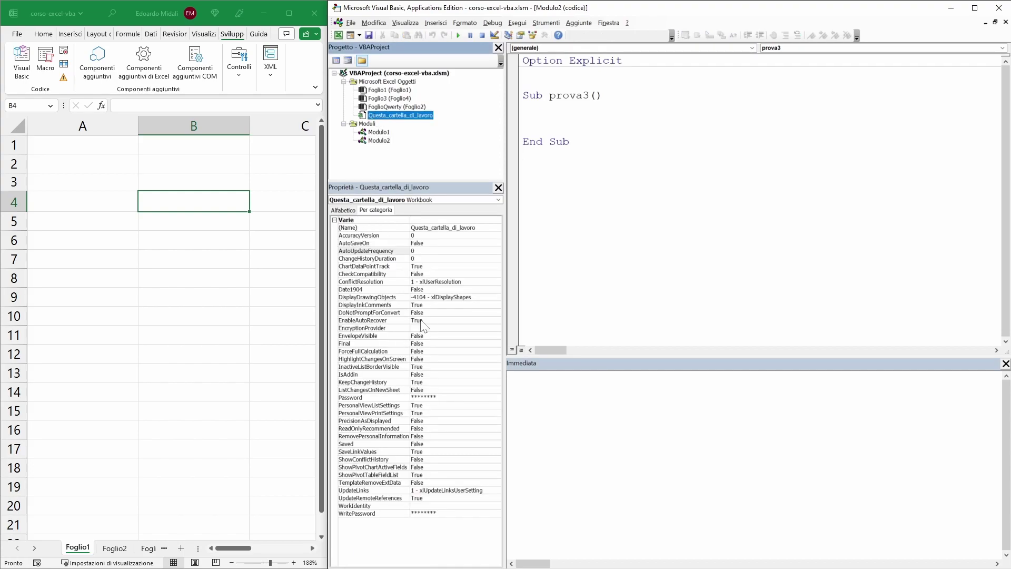
# Evaluate ? Application.ActiveWorkbook.Name in the Immediate window, printing corso-excel-vba.xlsm, and compare it with Excel's title.
pyautogui.click(558, 377)
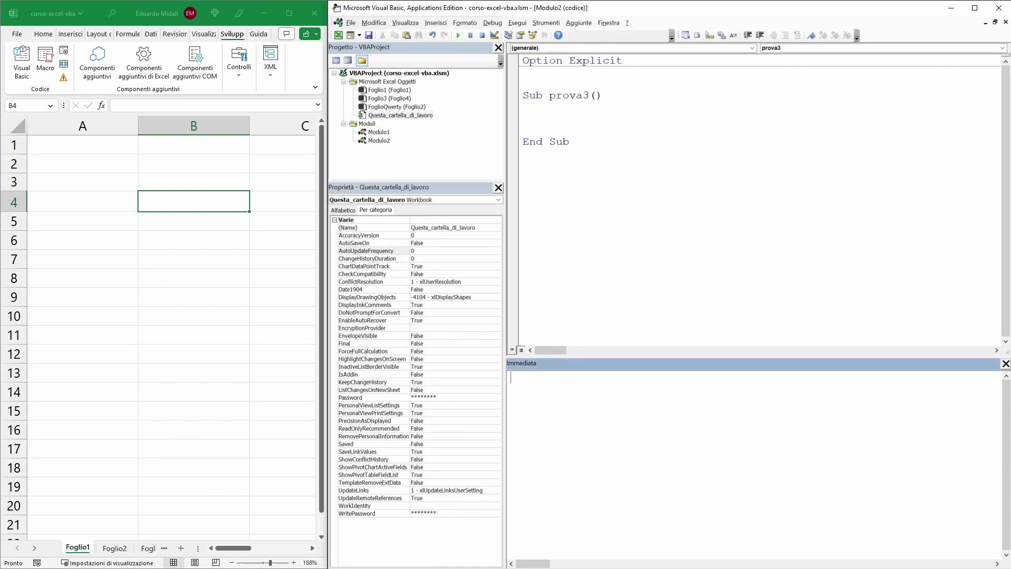
pyautogui.write('?')
pyautogui.write('Appl')
pyautogui.write('ication.Ac')
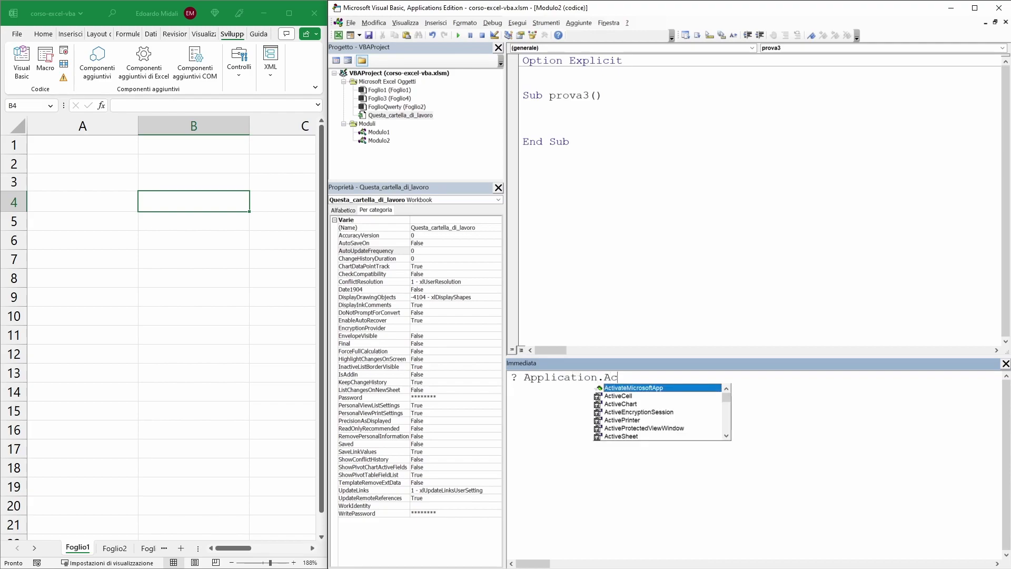
pyautogui.write('tiveWor')
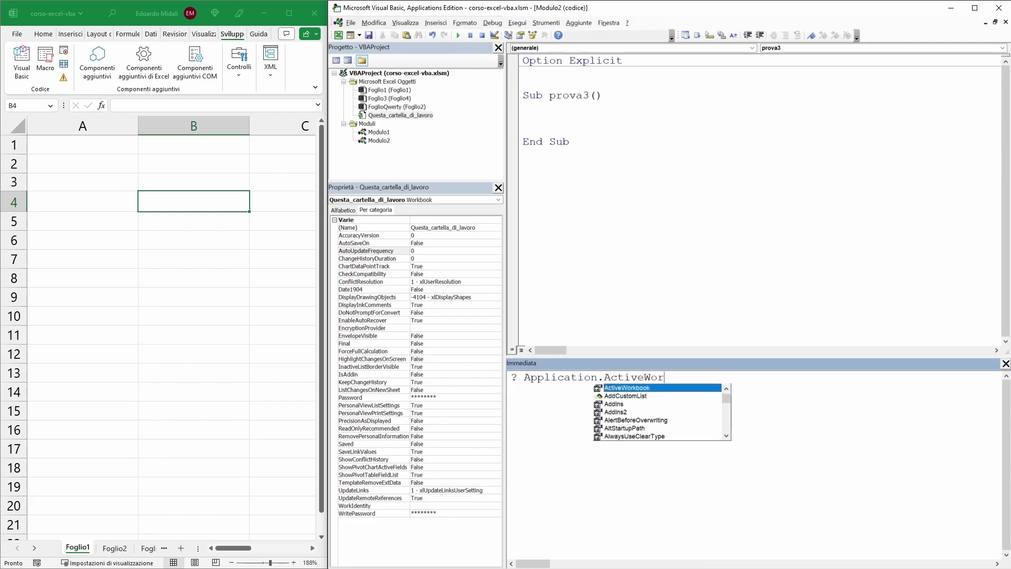
pyautogui.press('Tab')
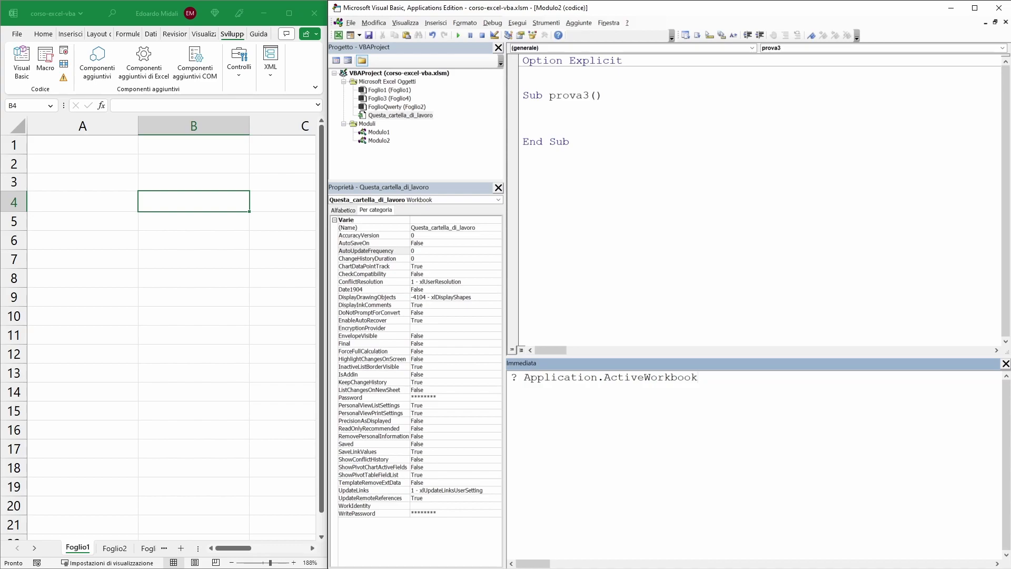
pyautogui.doubleClick(576, 378)
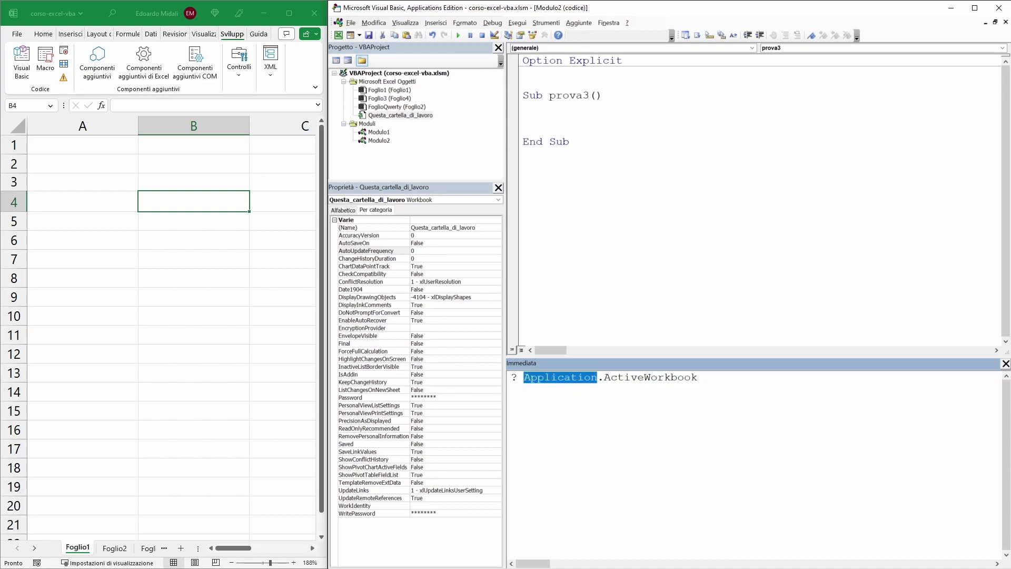
pyautogui.click(699, 377)
pyautogui.write('.')
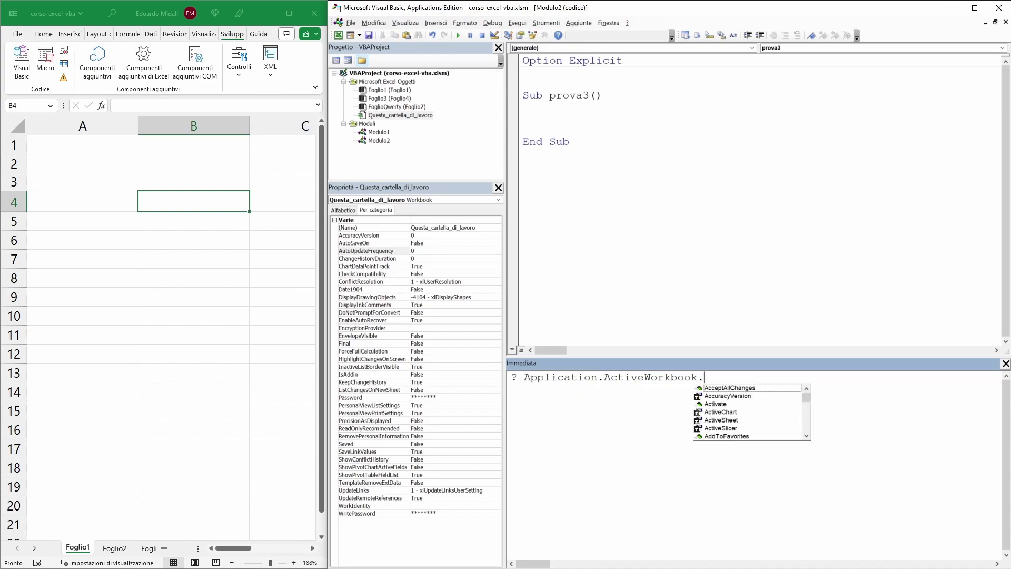
pyautogui.write('Name')
pyautogui.press('Return')
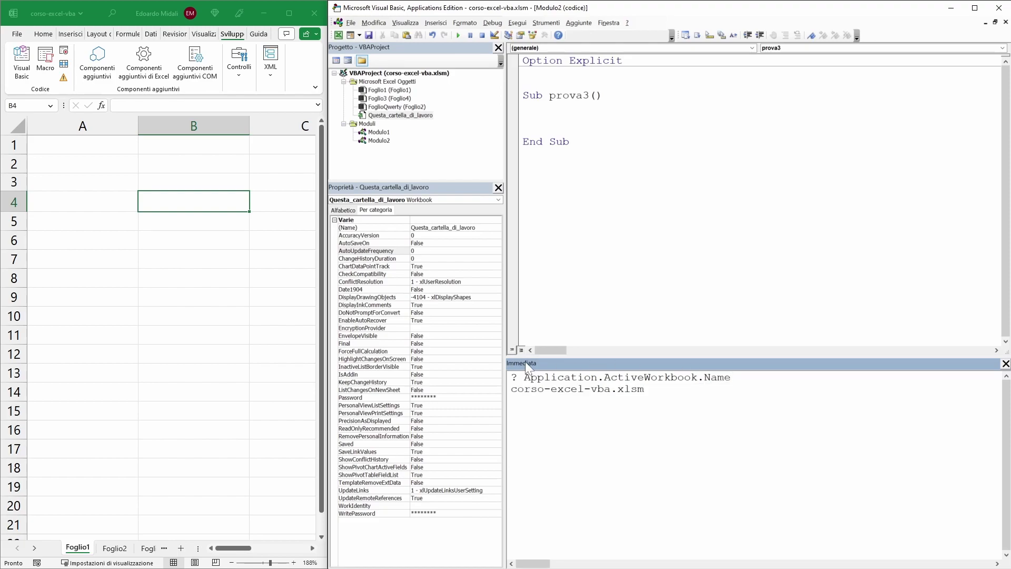
pyautogui.click(52, 14)
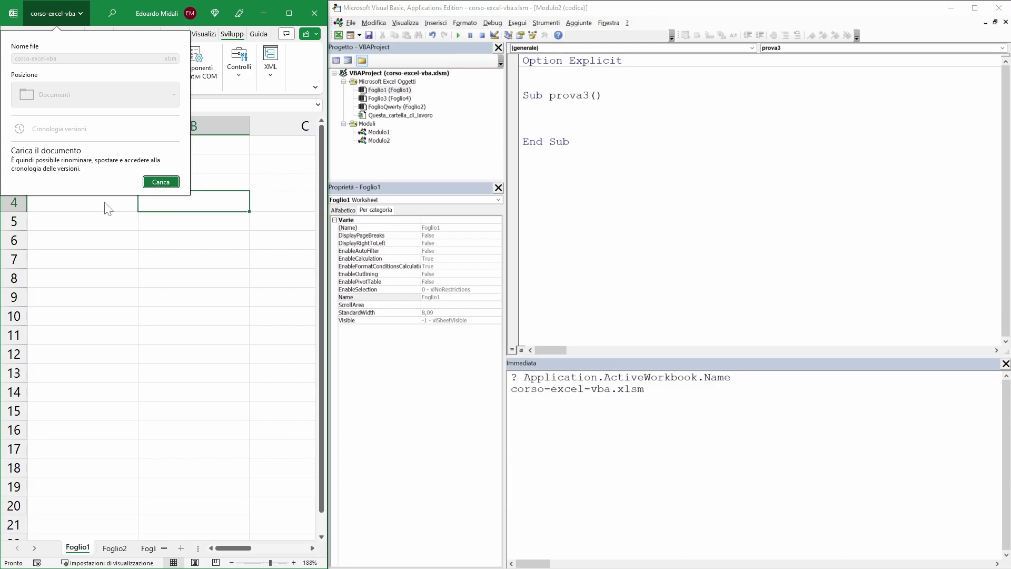
# Replace the Immediate text with ? Workbooks(1).Name and run it, returning corso-excel-vba.xlsm.
pyautogui.click(162, 274)
pyautogui.click(658, 390)
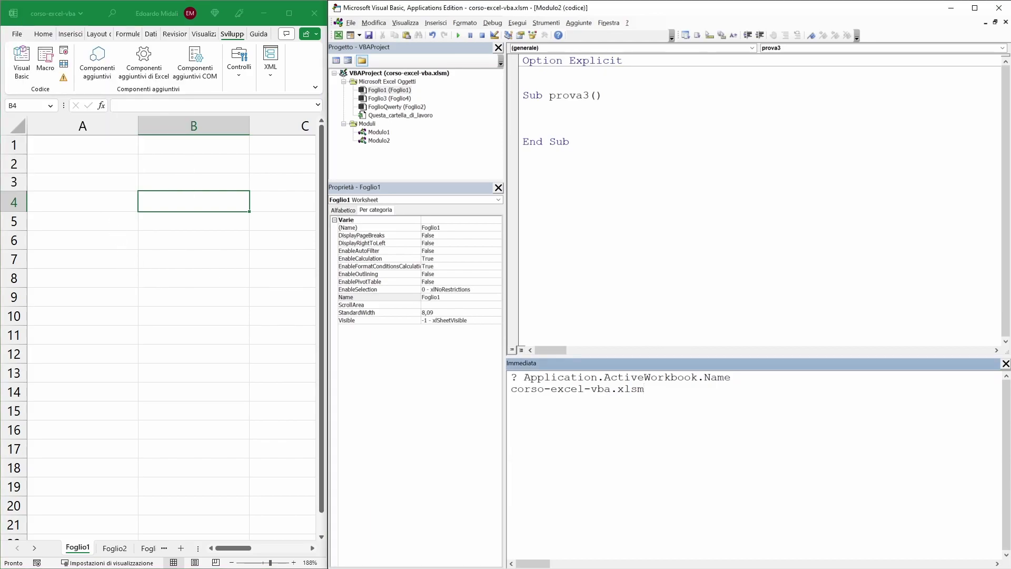
pyautogui.hotkey('ctrl', 'a')
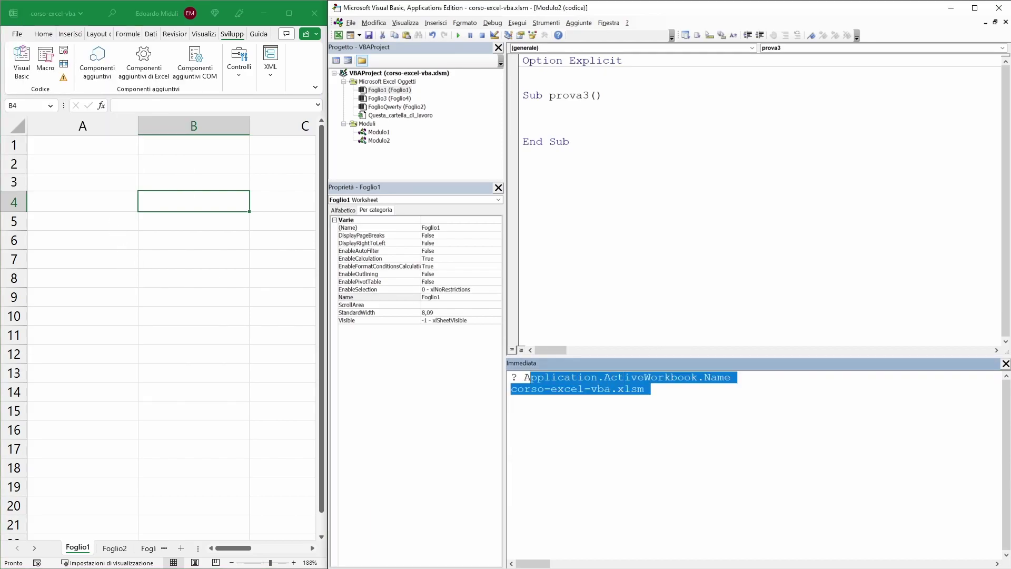
pyautogui.write('? Work')
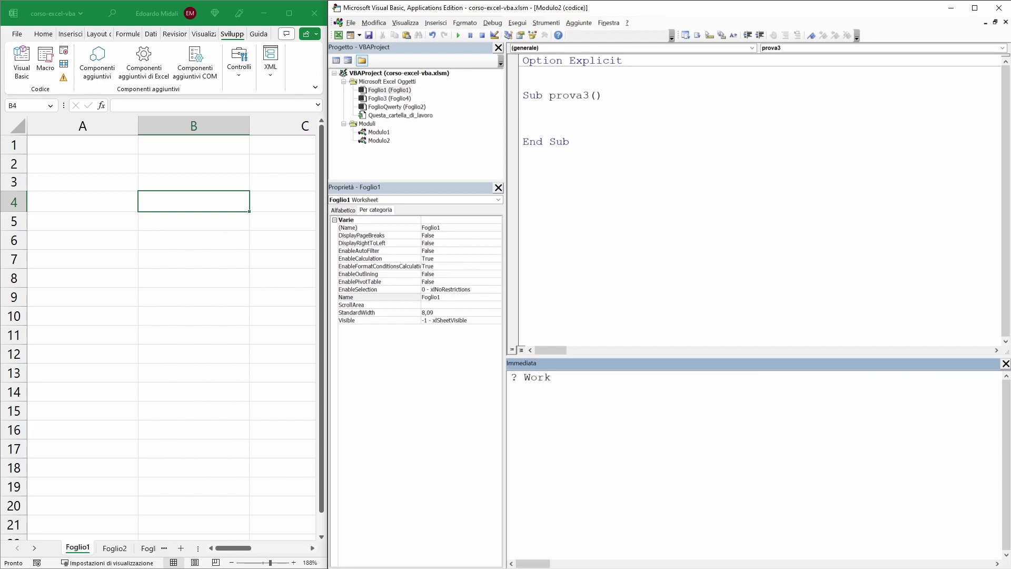
pyautogui.write('books81')
pyautogui.press('BackSpace')
pyautogui.press('BackSpace')
pyautogui.write('(1')
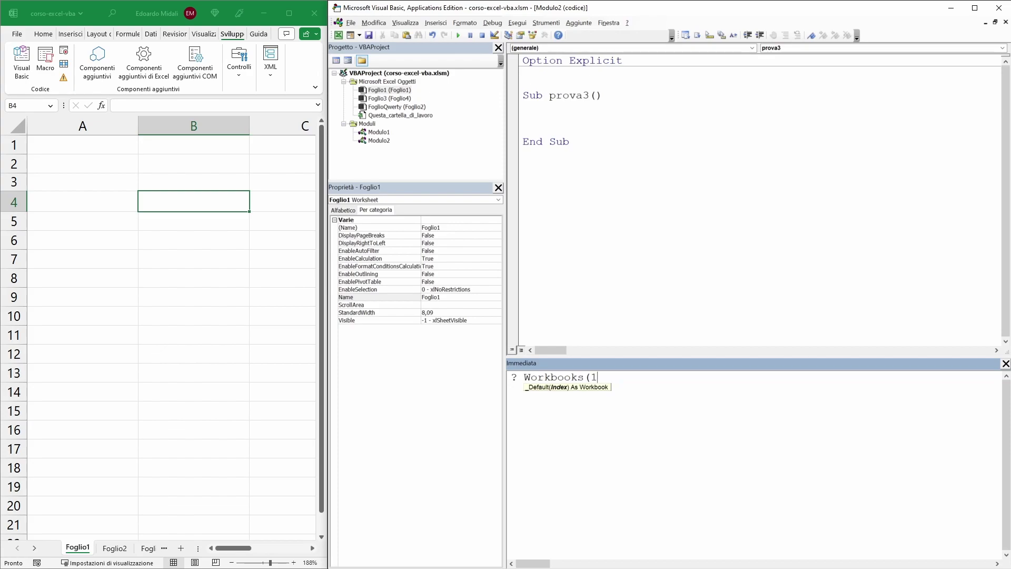
pyautogui.write(').N')
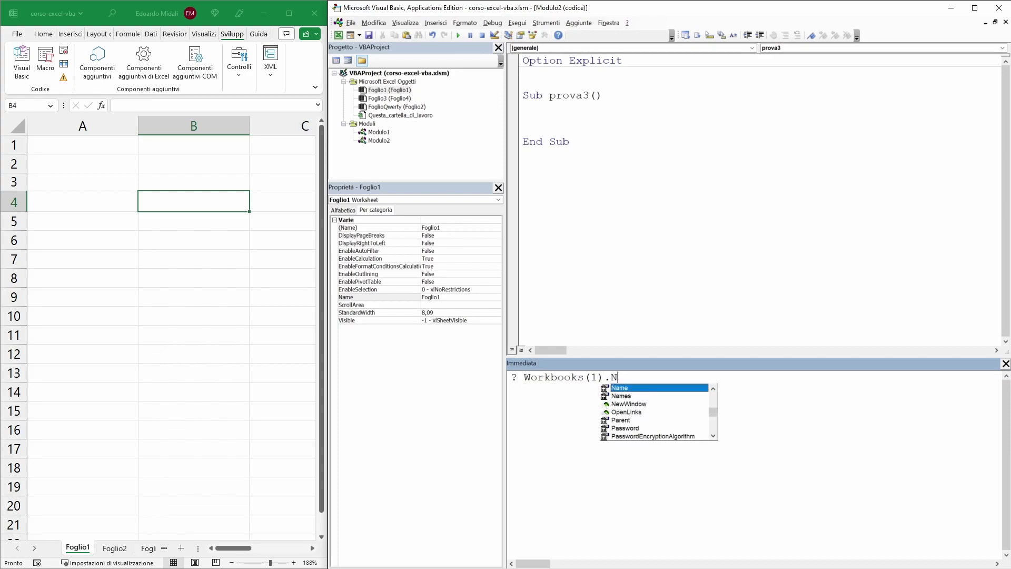
pyautogui.write('ame')
pyautogui.press('Return')
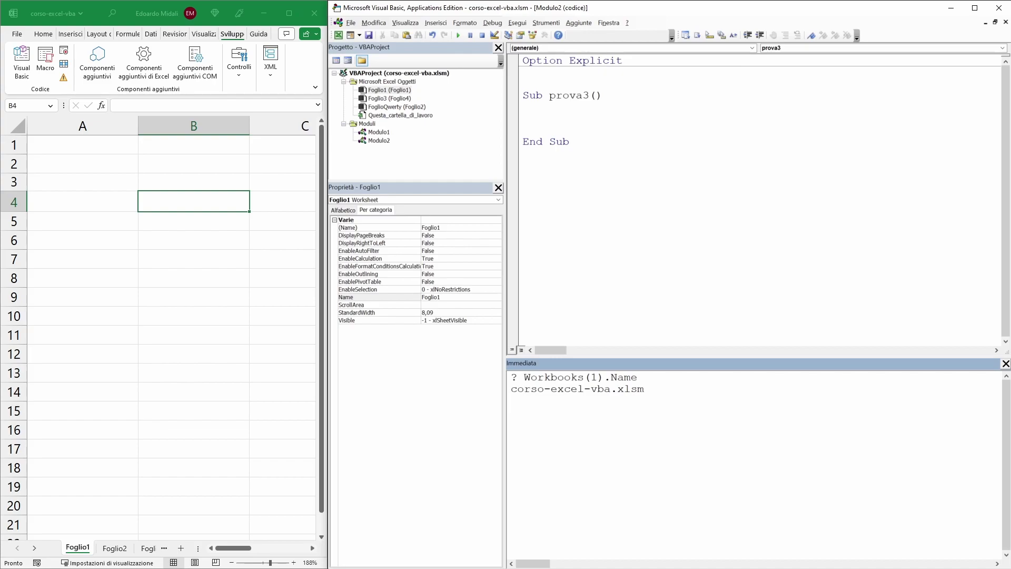
pyautogui.click(549, 118)
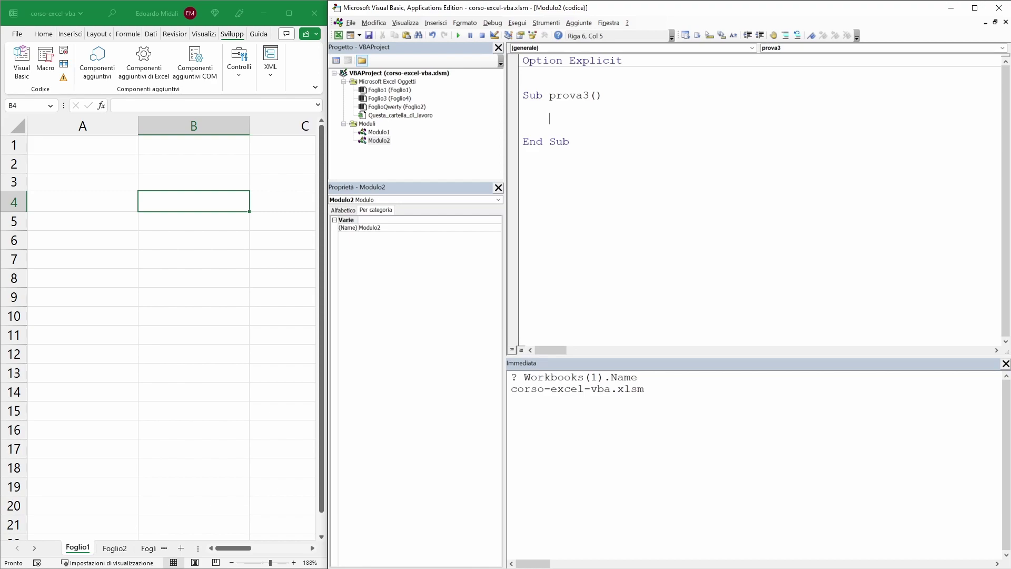
# Change the index to "corso-excel-vba.xlsm" and run ? Workbooks("corso-excel-vba.xlsm").Name.
pyautogui.moveTo(524, 377); pyautogui.dragTo(591, 377)
pyautogui.click(597, 377)
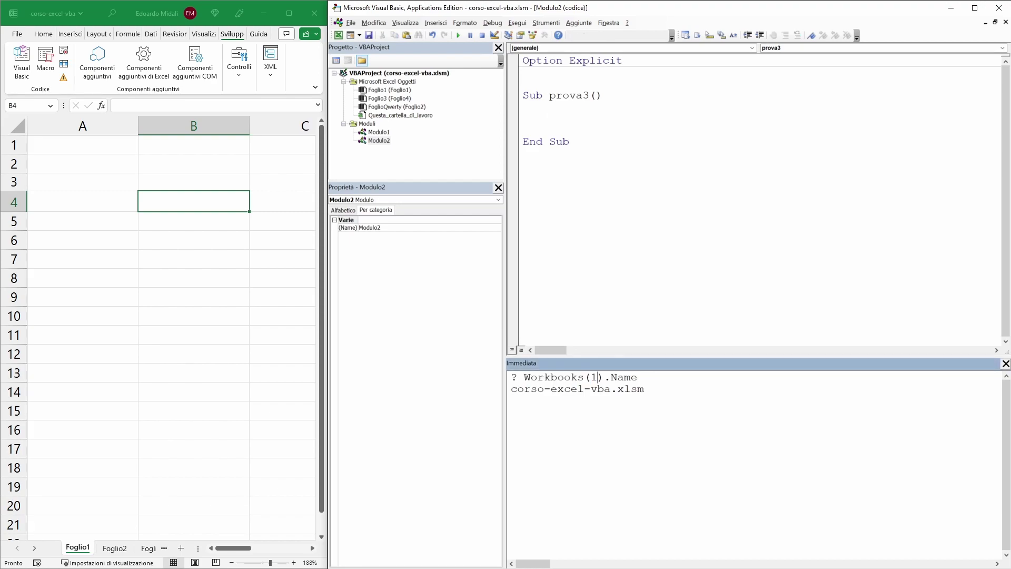
pyautogui.hotkey('shift', 'Left')
pyautogui.moveTo(644, 388); pyautogui.dragTo(516, 388)
pyautogui.hotkey('ctrl', 'c')
pyautogui.click(647, 389)
pyautogui.moveTo(646, 389); pyautogui.dragTo(511, 389)
pyautogui.press('Delete')
pyautogui.doubleClick(594, 377)
pyautogui.write('"')
pyautogui.hotkey('ctrl', 'v')
pyautogui.write('"')
pyautogui.press('Return')
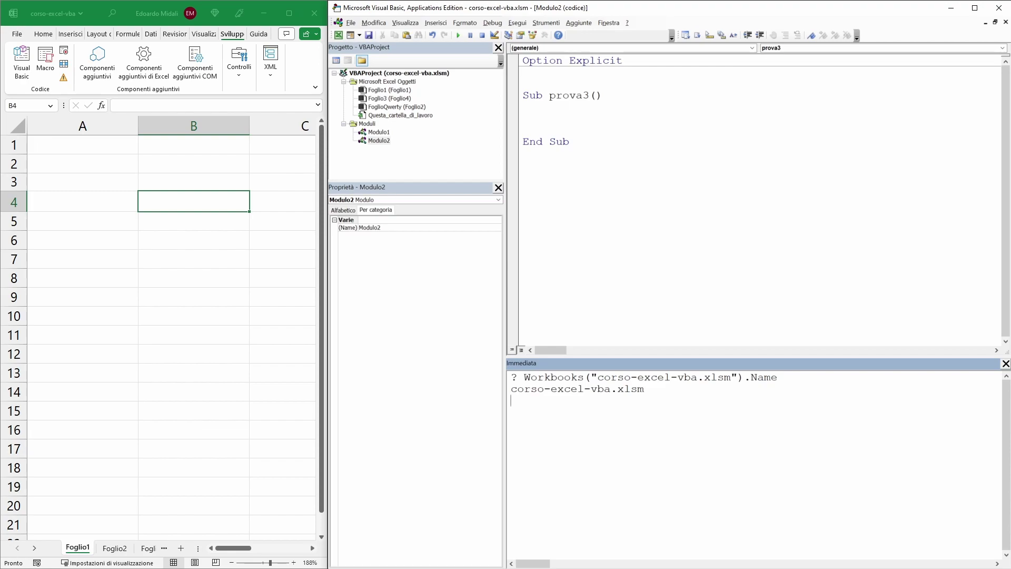
# Highlight the name-based query and its corso-excel-vba.xlsm result, then show the workbook object's properties.
pyautogui.press('Up')
pyautogui.press('End')
pyautogui.hotkey('ctrl', 'shift', 'Left')
pyautogui.hotkey('ctrl', 'shift', 'Left')
pyautogui.hotkey('ctrl', 'shift', 'Left')
pyautogui.press('Right')
pyautogui.moveTo(524, 377); pyautogui.dragTo(611, 377)
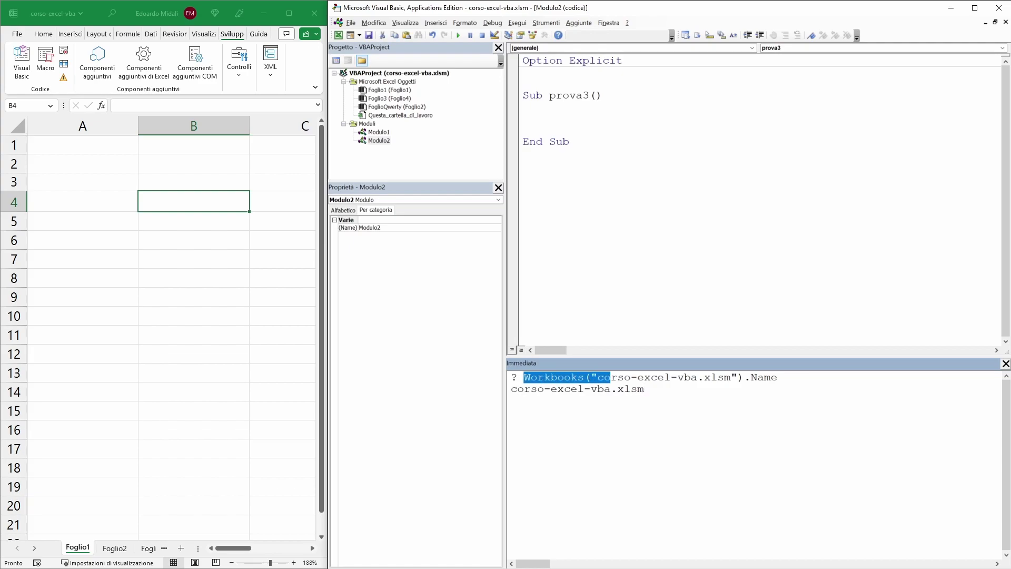
pyautogui.click(644, 377)
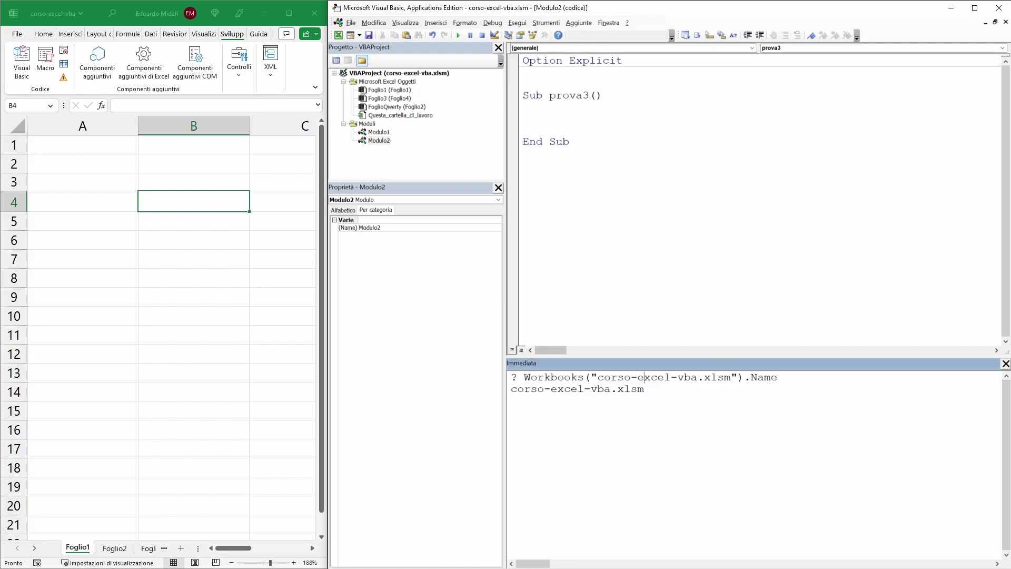
pyautogui.moveTo(643, 388); pyautogui.dragTo(512, 377)
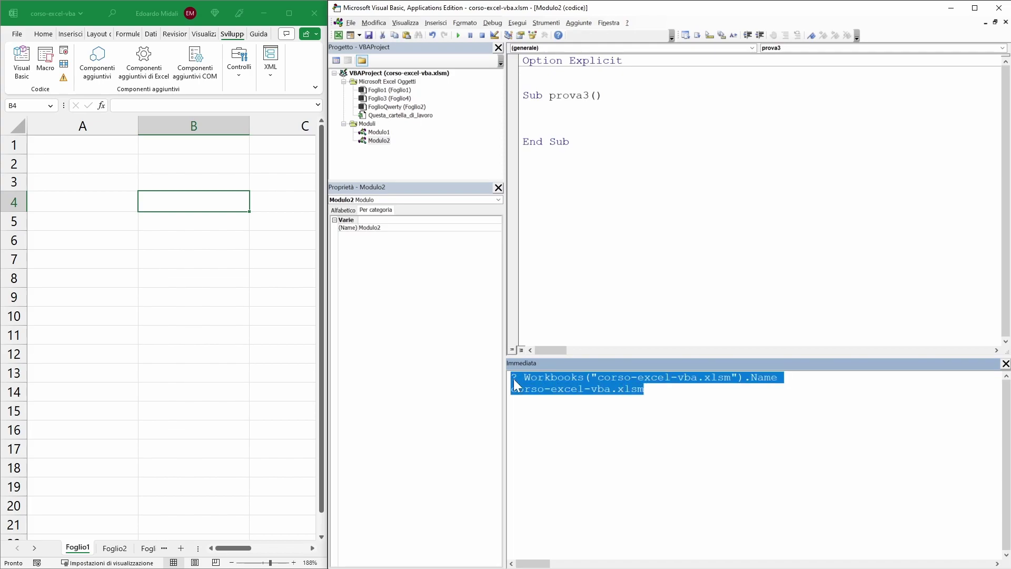
pyautogui.click(510, 400)
pyautogui.click(407, 115)
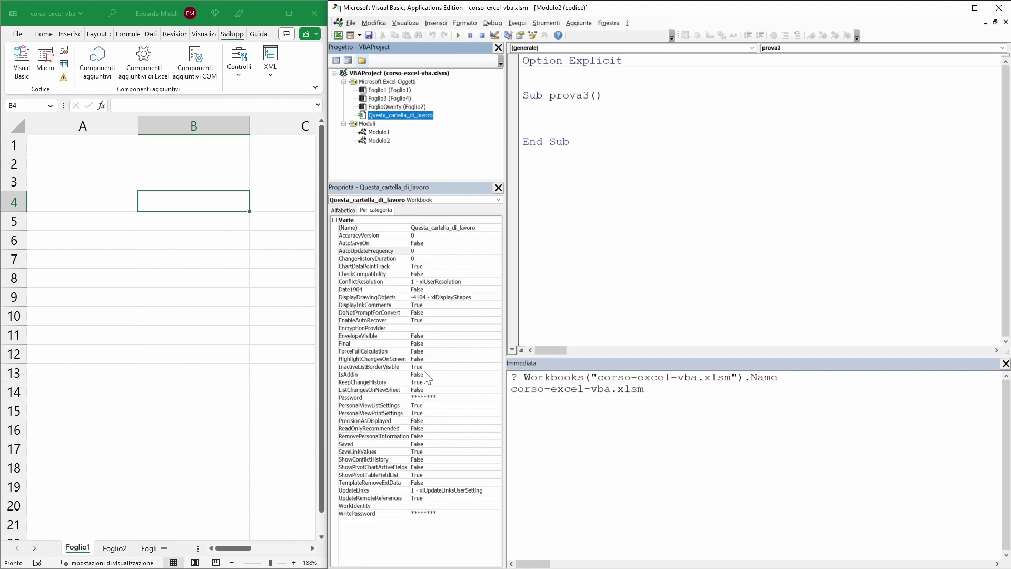
# Query ? Workbooks("corso-excel-vba.xlsm").Saved, which returns Falso, then select a cell in Excel.
pyautogui.click(644, 389)
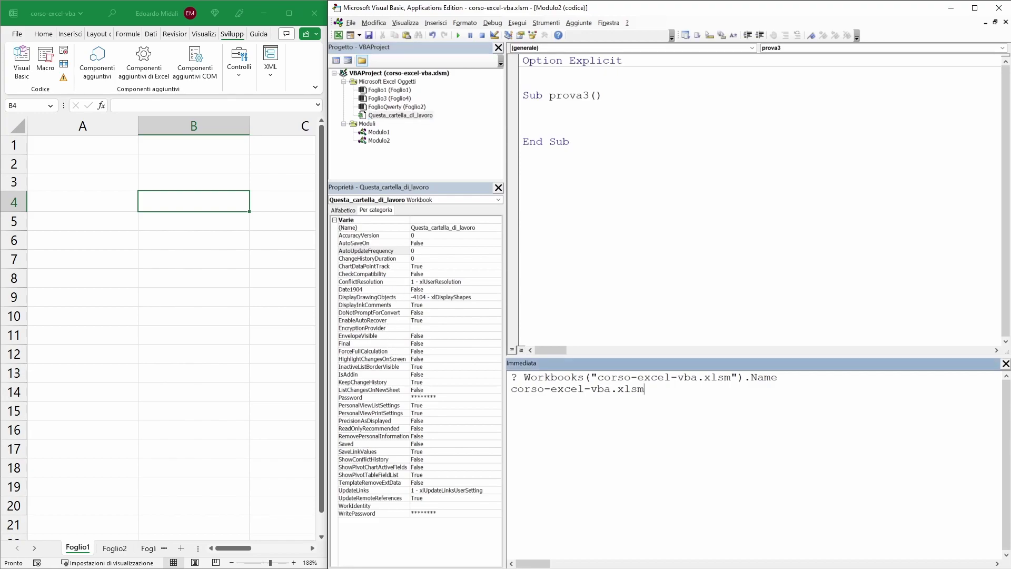
pyautogui.moveTo(645, 388); pyautogui.dragTo(752, 378)
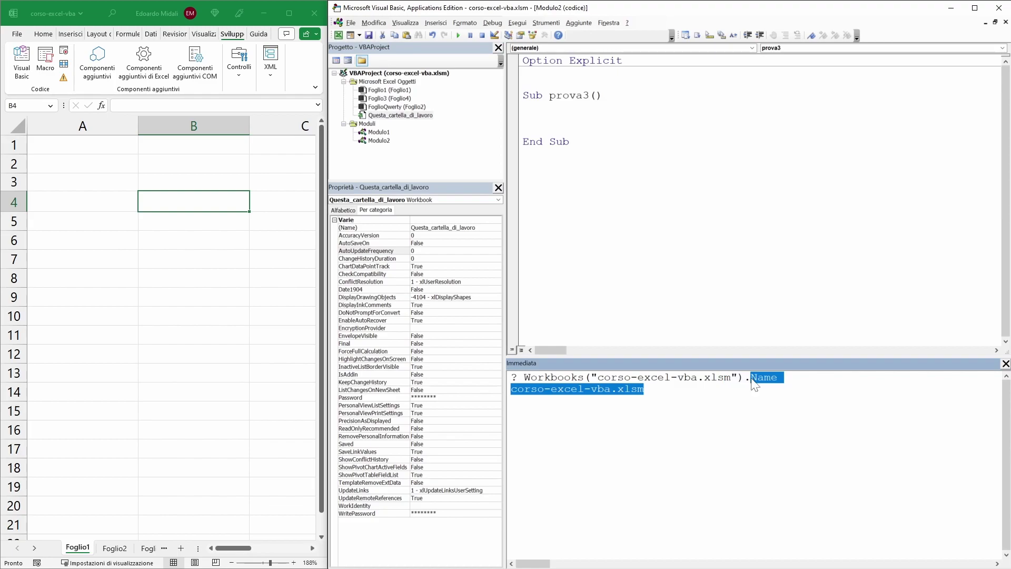
pyautogui.press('BackSpace')
pyautogui.write('Saved')
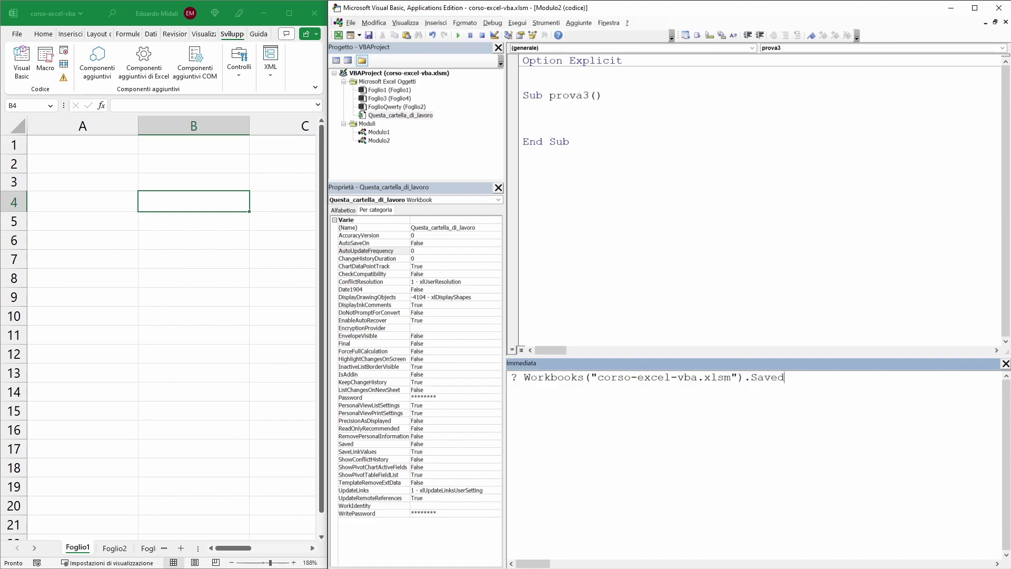
pyautogui.press('Return')
pyautogui.click(94, 12)
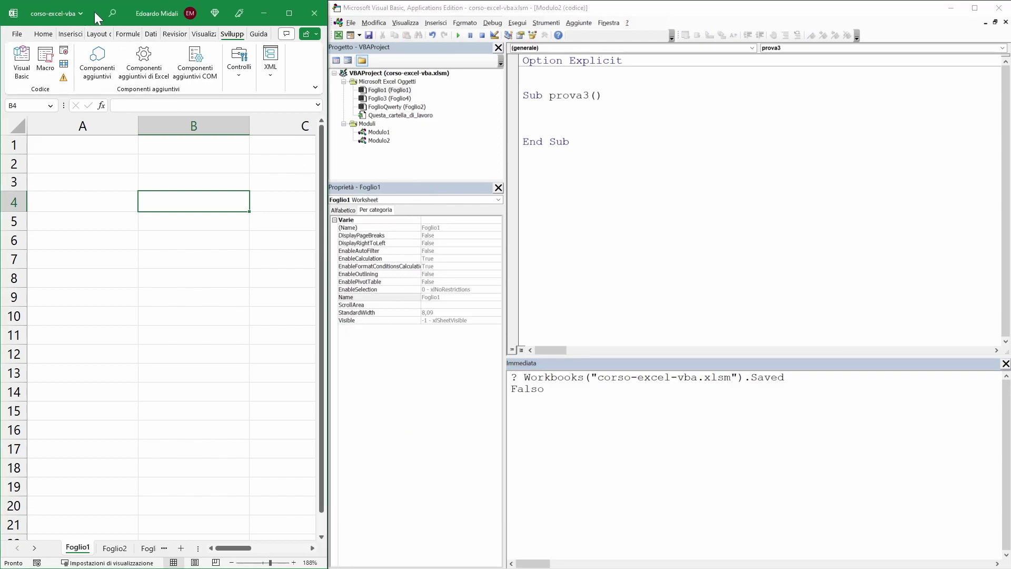
pyautogui.click(134, 202)
# Undo to restore ererewe in cell A3 and save the workbook.
pyautogui.hotkey('ctrl', 'z')
pyautogui.write('ererewe')
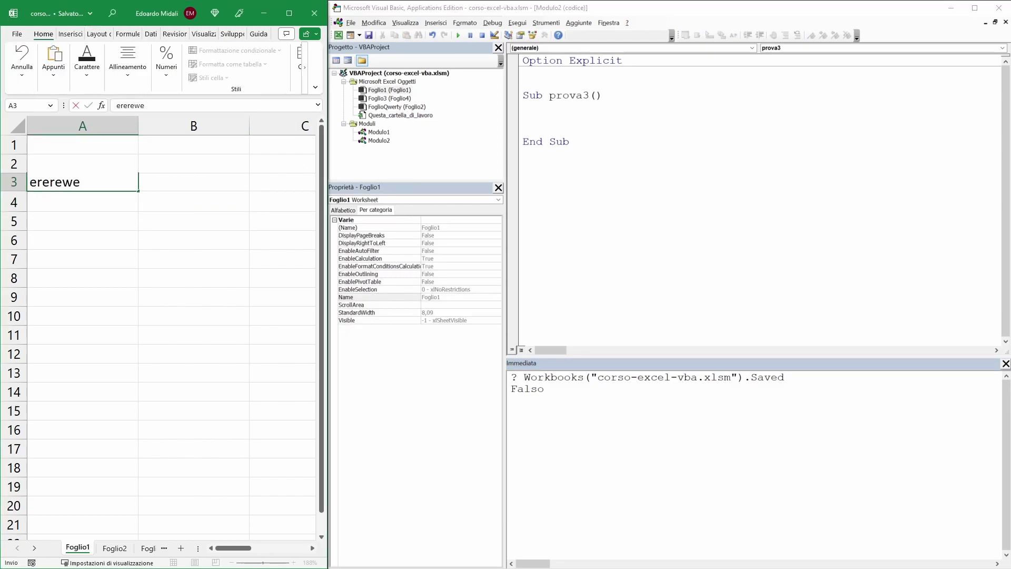
pyautogui.hotkey('ctrl', 'z')
pyautogui.click(53, 13)
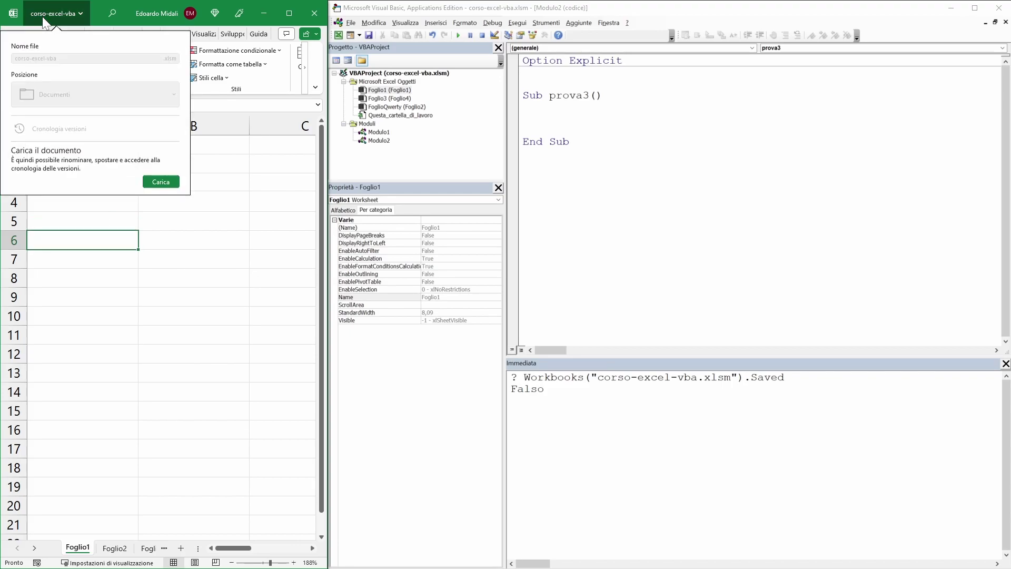
pyautogui.hotkey('alt', 'f')
pyautogui.click(50, 150)
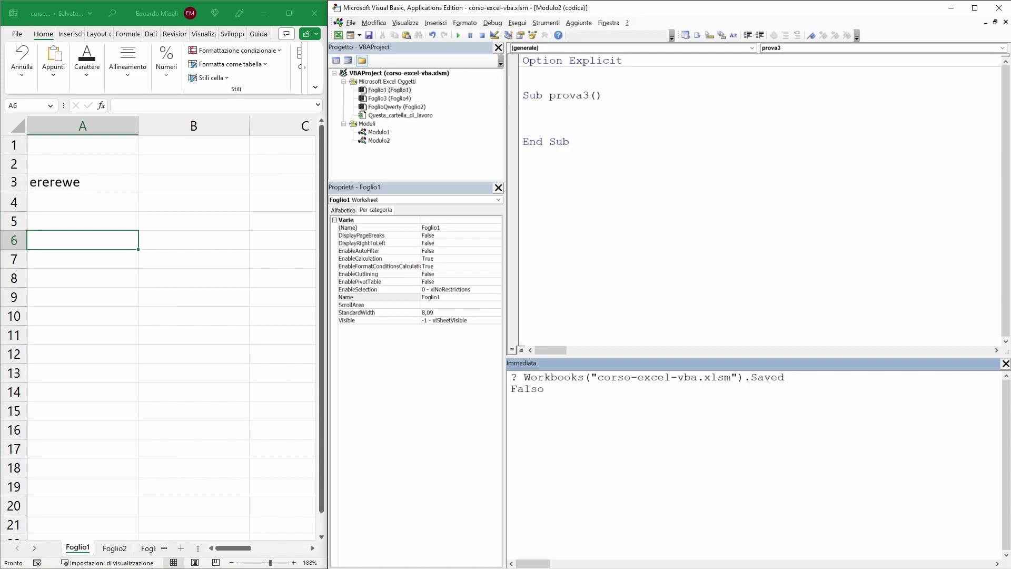
# Rerun the Saved query, now returning Vero, and show the workbook object's properties.
pyautogui.click(818, 383)
pyautogui.press('Return')
pyautogui.moveTo(513, 377); pyautogui.dragTo(684, 377)
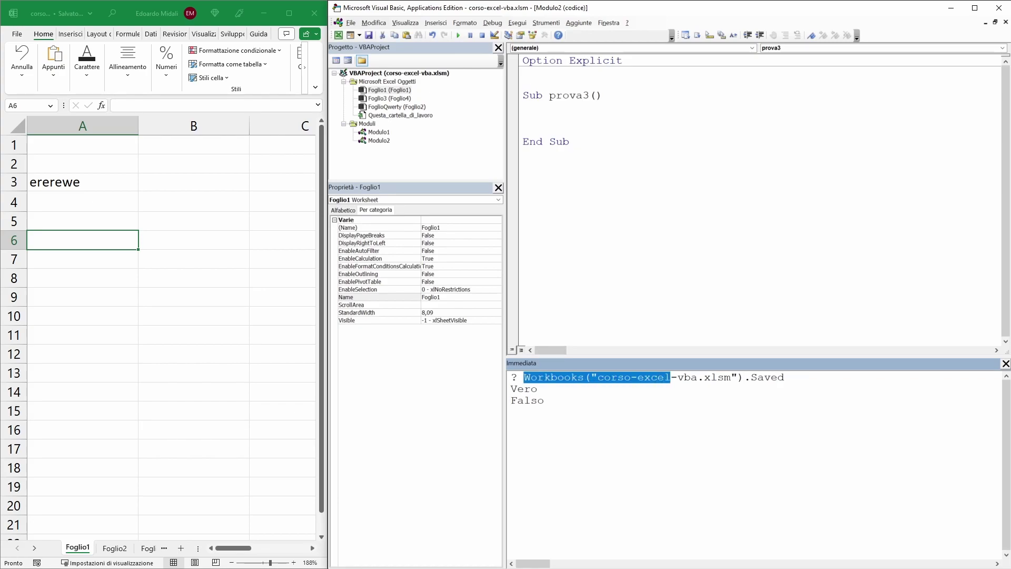
pyautogui.click(390, 115)
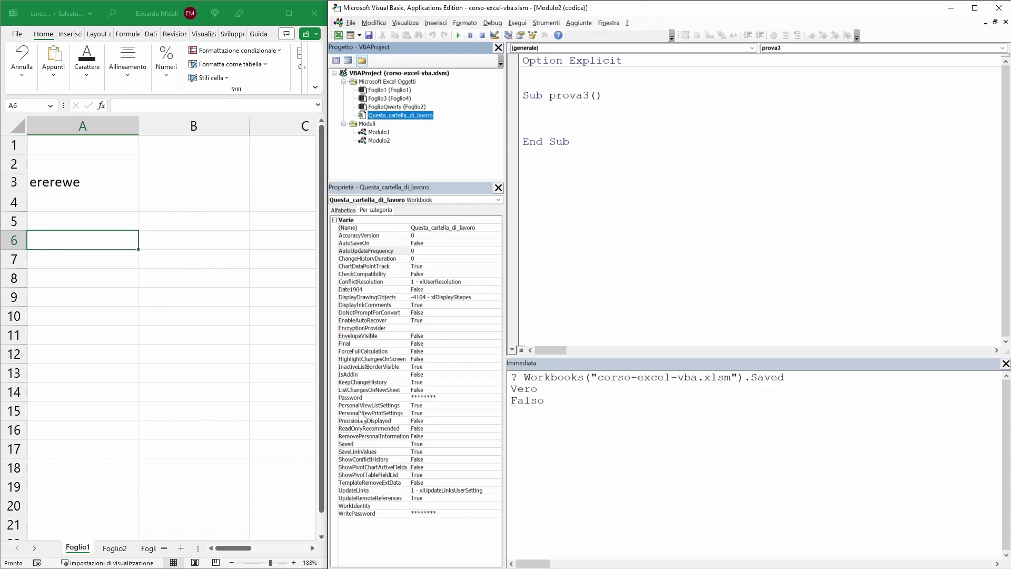
# Rerun ? Workbooks("corso-excel-vba.xlsm").Name, getting corso-excel-vba.xlsm, and add a blank line in prova3.
pyautogui.click(371, 444)
pyautogui.write('Nam')
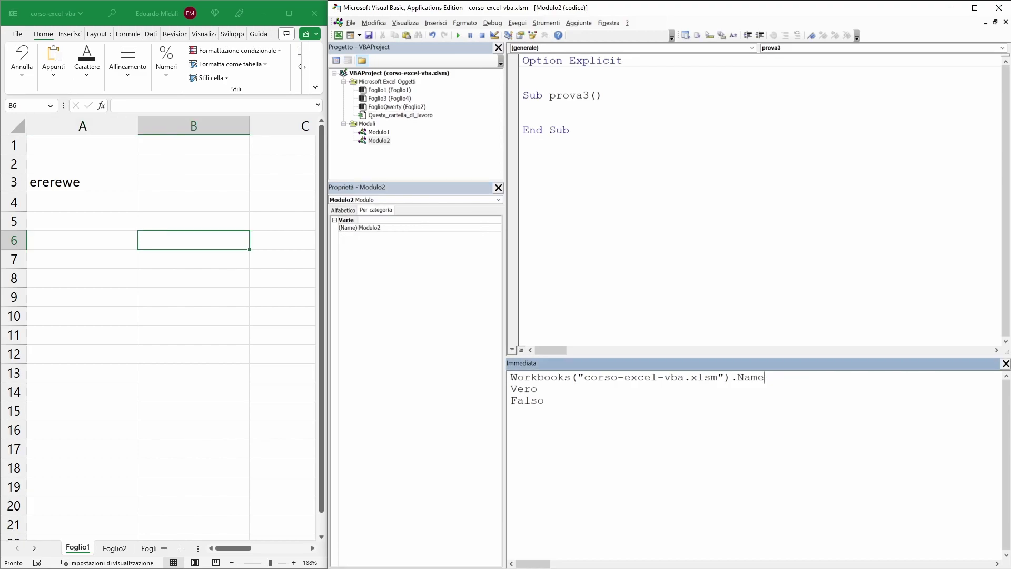
pyautogui.write('?')
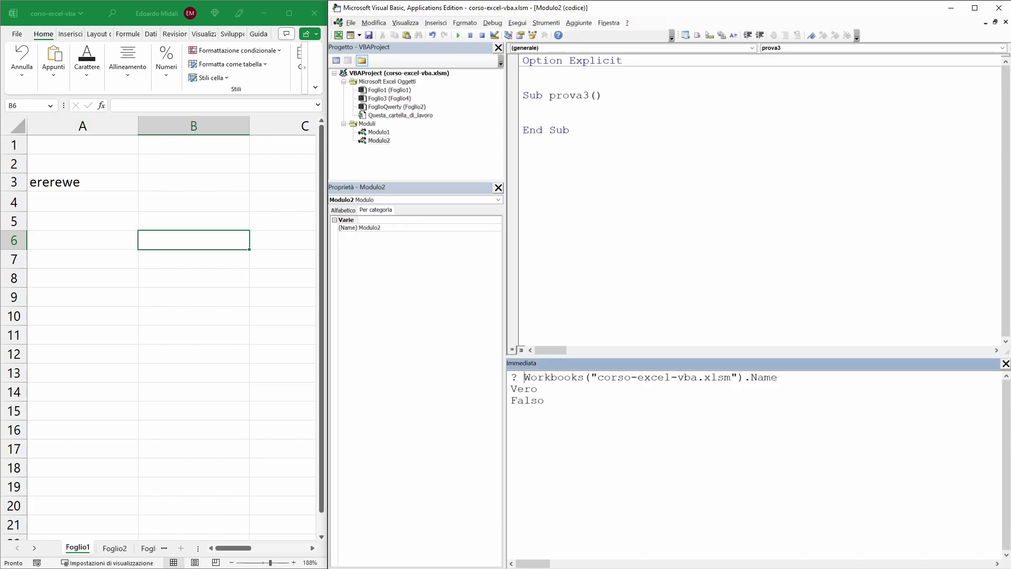
pyautogui.press('Return')
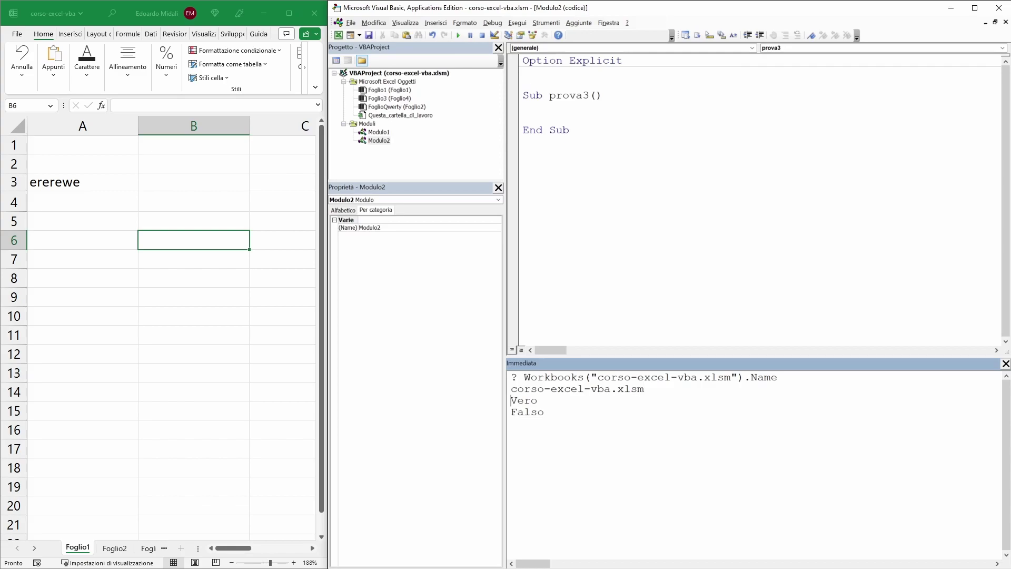
pyautogui.moveTo(645, 389); pyautogui.dragTo(557, 388)
pyautogui.click(644, 388)
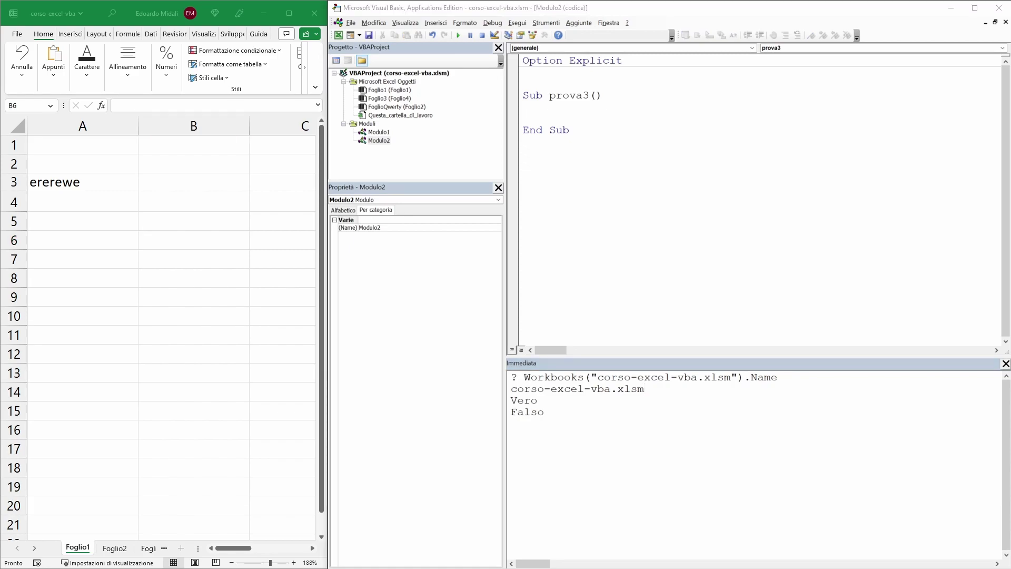
pyautogui.click(579, 107)
pyautogui.press('Return')
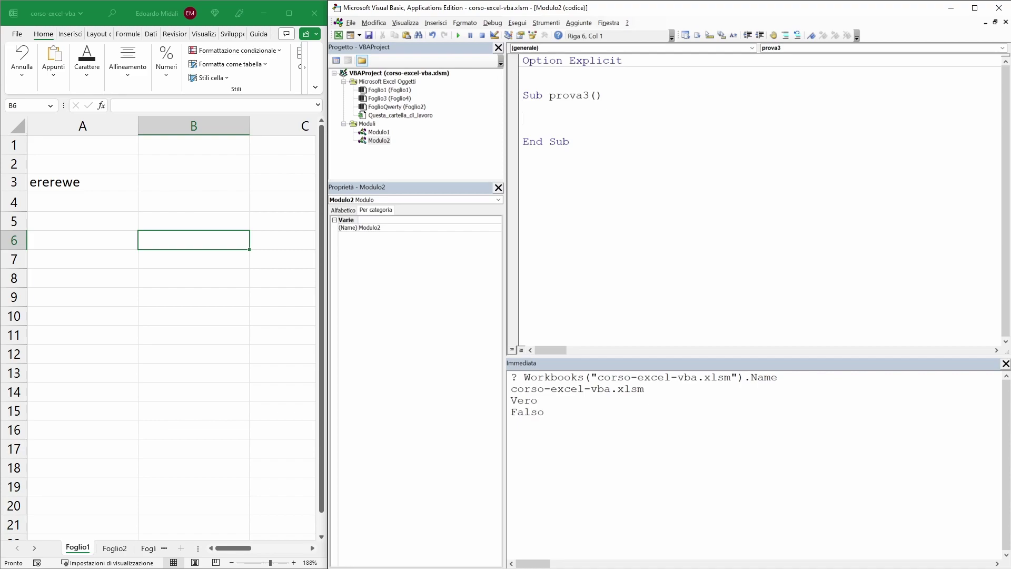
# Select and delete all the old output in the Immediate window.
pyautogui.hotkey('ctrl', 'g')
pyautogui.hotkey('shift', 'Down')
pyautogui.hotkey('shift', 'Down')
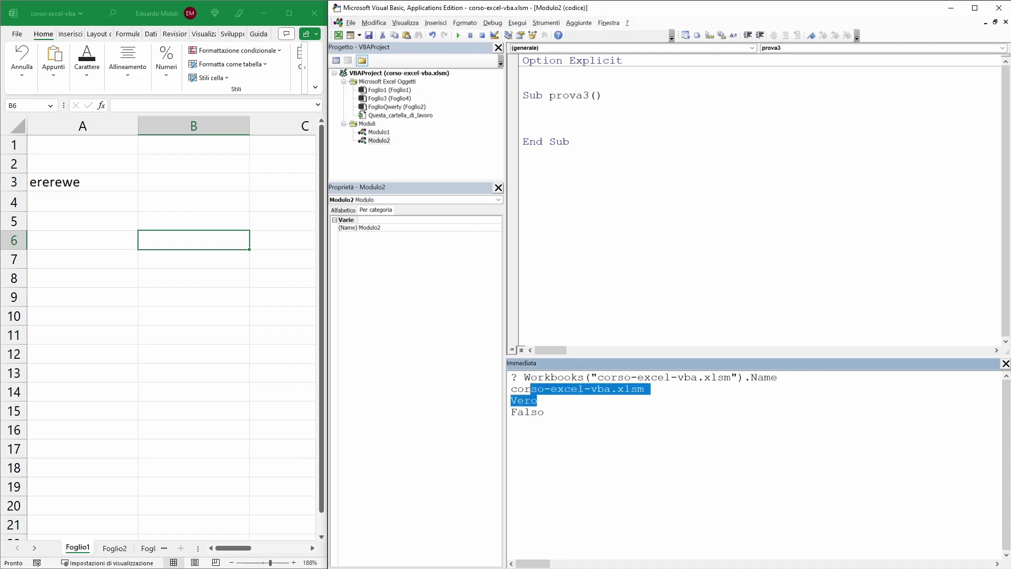
pyautogui.hotkey('shift', 'Down')
pyautogui.hotkey('ctrl', 'a')
pyautogui.press('Delete')
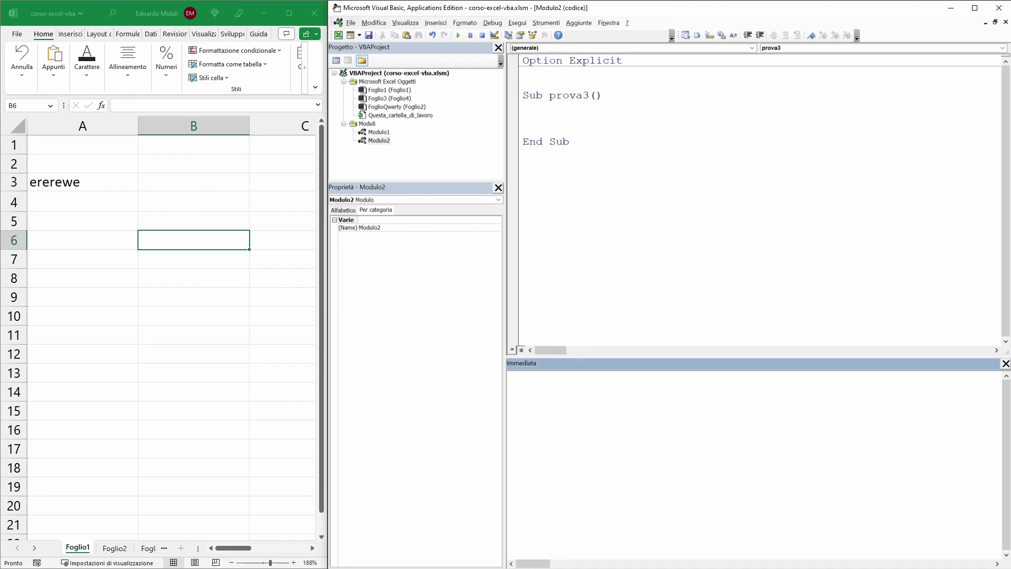
pyautogui.press('F7')
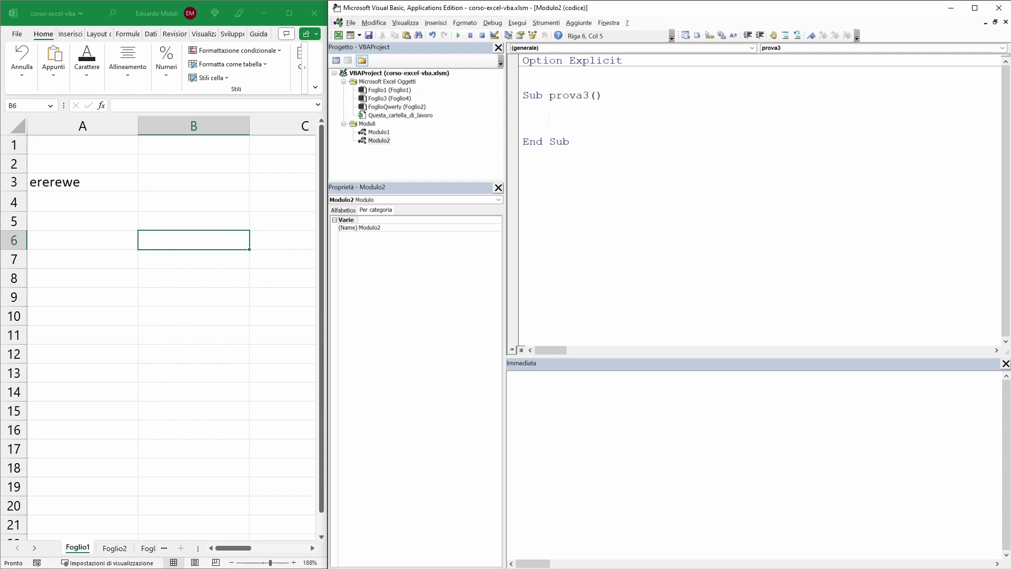
# Run ? Workbooks.Count in the Immediate window, which returns 1.
pyautogui.hotkey('ctrl', 'g')
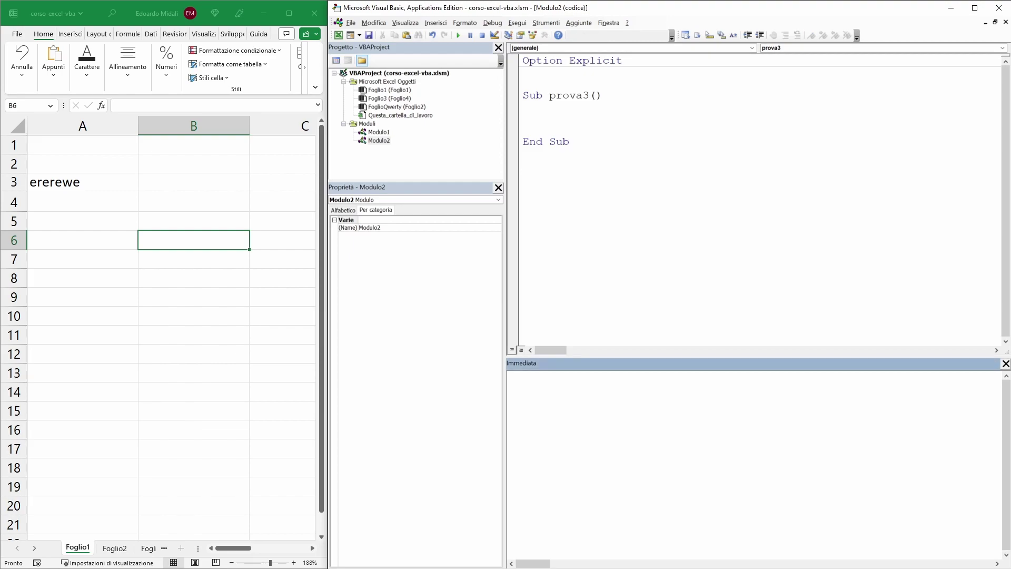
pyautogui.write('? ')
pyautogui.write('W')
pyautogui.write('orkboos')
pyautogui.press('BackSpace')
pyautogui.write('ks.C')
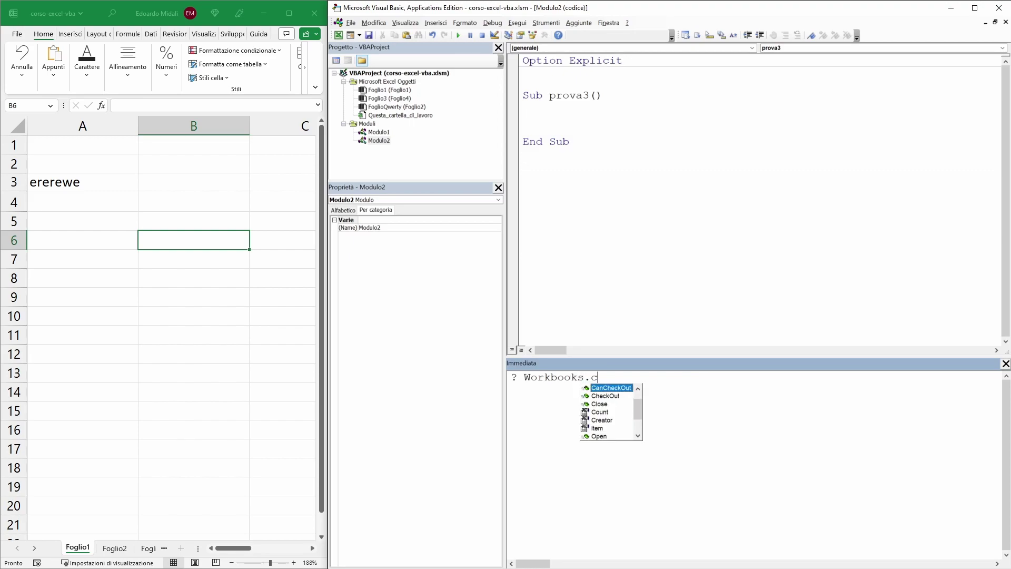
pyautogui.write('ou')
pyautogui.press('Tab')
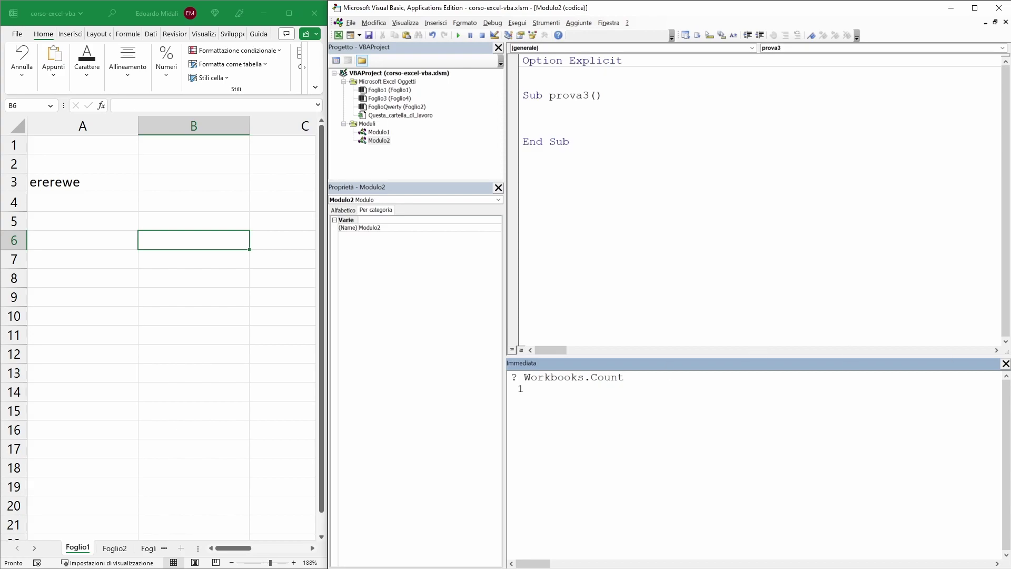
pyautogui.hotkey('alt', 'Tab')
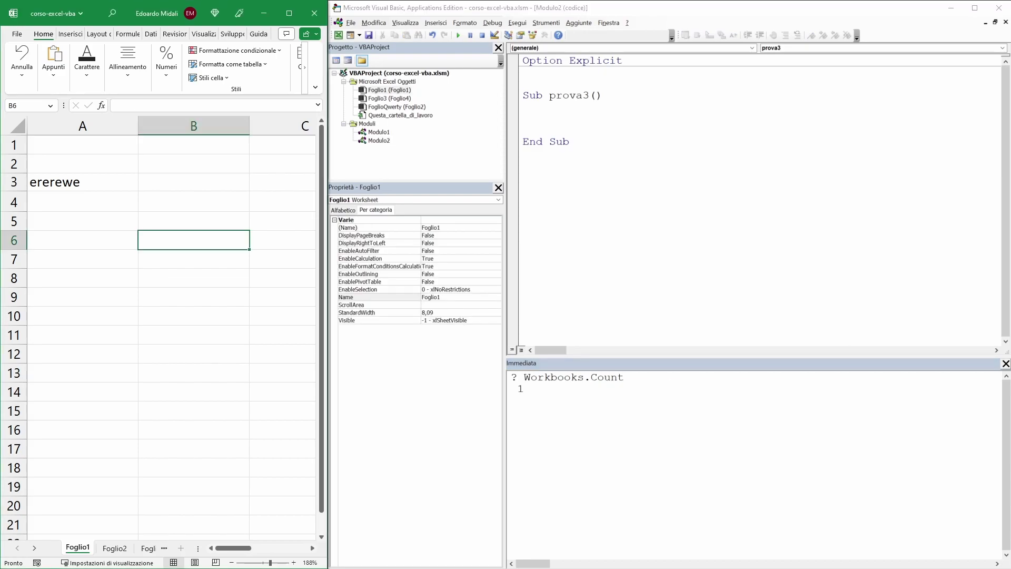
# Create a new blank workbook and rerun ? Workbooks.Count, now returning 2.
pyautogui.hotkey('ctrl', 'n')
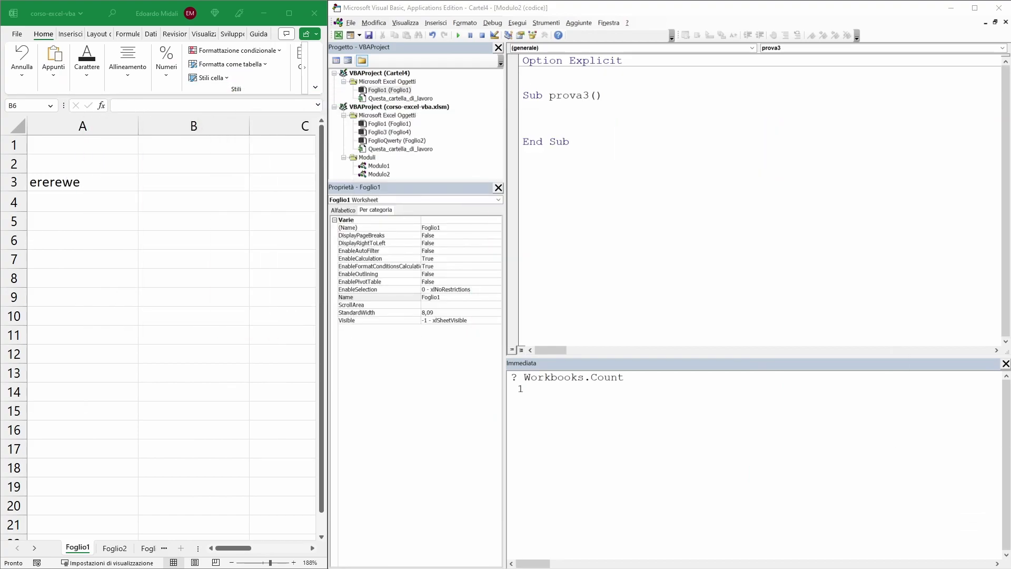
pyautogui.click(624, 377)
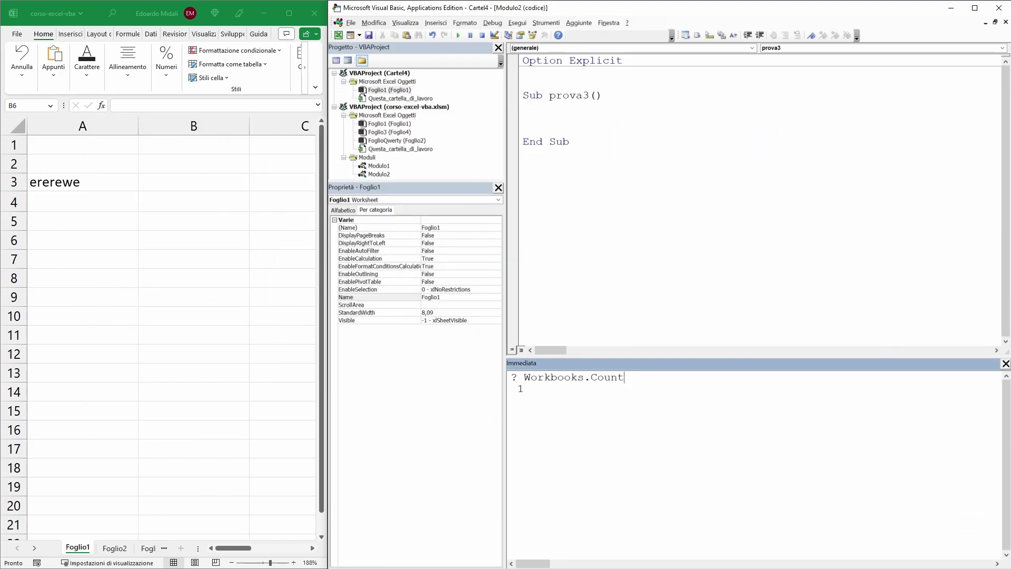
pyautogui.press('Return')
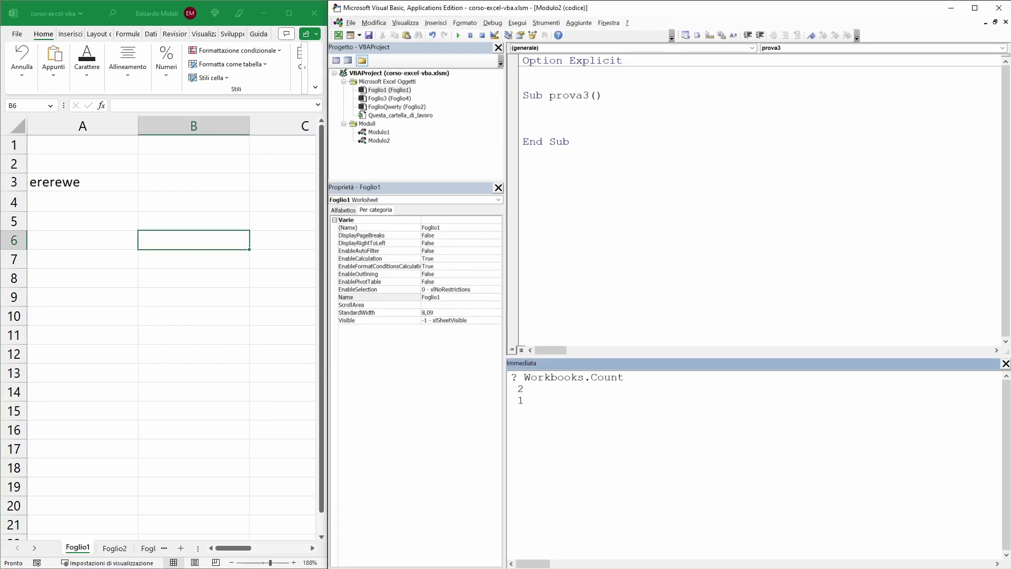
# Edit the query from ? Workbooks.Count to ? Workbooks(1).
pyautogui.click(624, 377)
pyautogui.hotkey('shift', 'Left')
pyautogui.hotkey('shift', 'Left')
pyautogui.hotkey('shift', 'Left')
pyautogui.hotkey('shift', 'Left')
pyautogui.hotkey('shift', 'Left')
pyautogui.press('BackSpace')
pyautogui.write('(1)')
pyautogui.press('Left')
pyautogui.moveTo(604, 377); pyautogui.dragTo(591, 382)
pyautogui.click(549, 118)
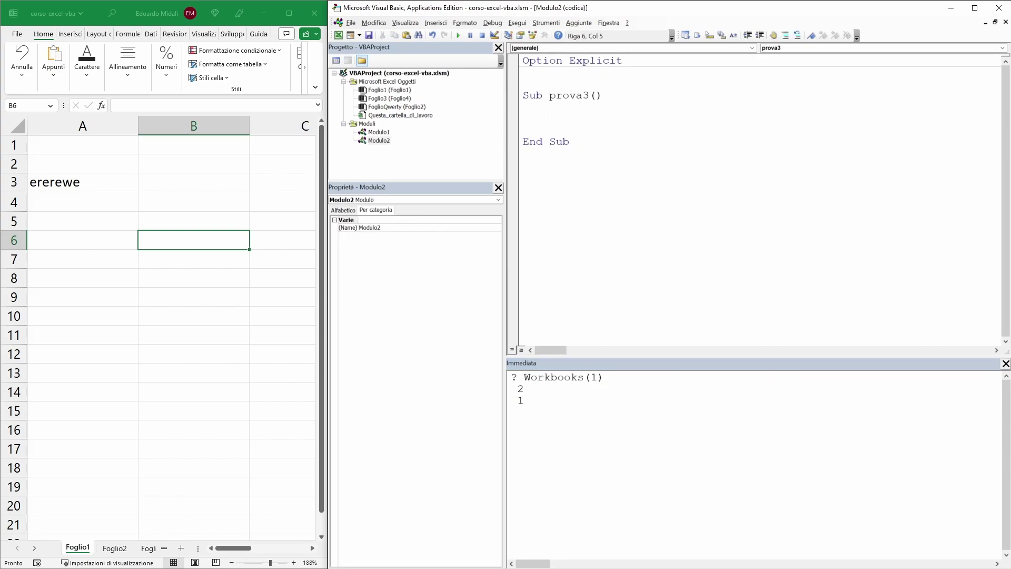
# Add Workbooks.Add to prova3 and run it, creating Cartel5, then resize, move and minimize that window.
pyautogui.write('Work')
pyautogui.write('books.Add')
pyautogui.press('F5')
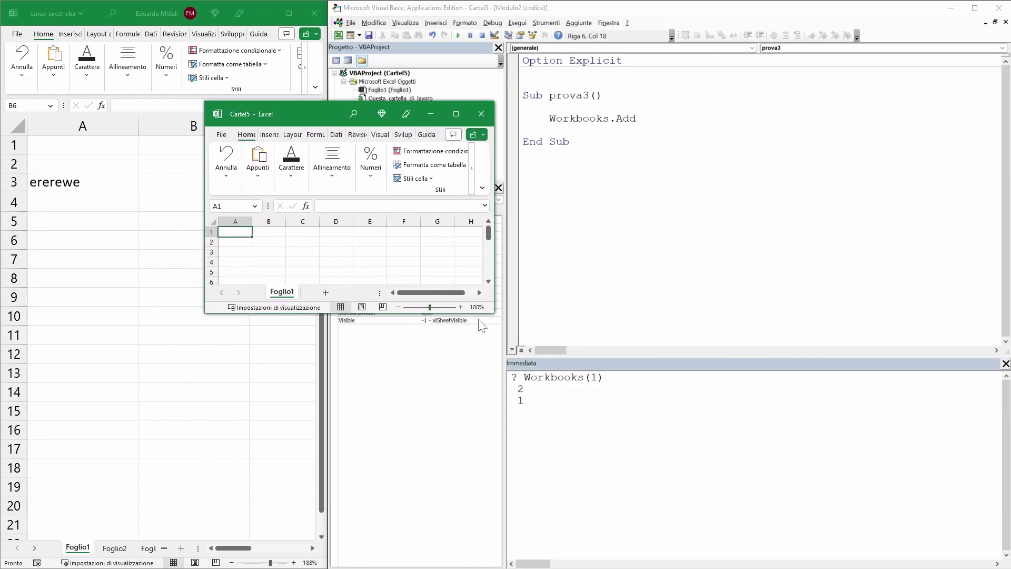
pyautogui.moveTo(494, 312); pyautogui.dragTo(776, 477)
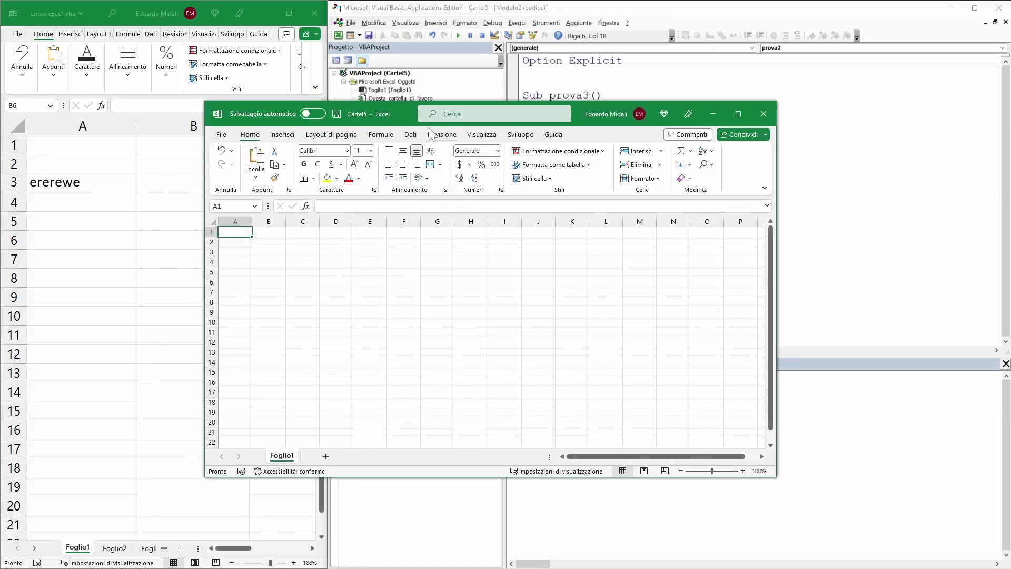
pyautogui.moveTo(400, 113)
pyautogui.mouseDown()
pyautogui.moveTo(262, 106)
pyautogui.moveTo(277, 108)
pyautogui.mouseUp()
pyautogui.click(588, 106)
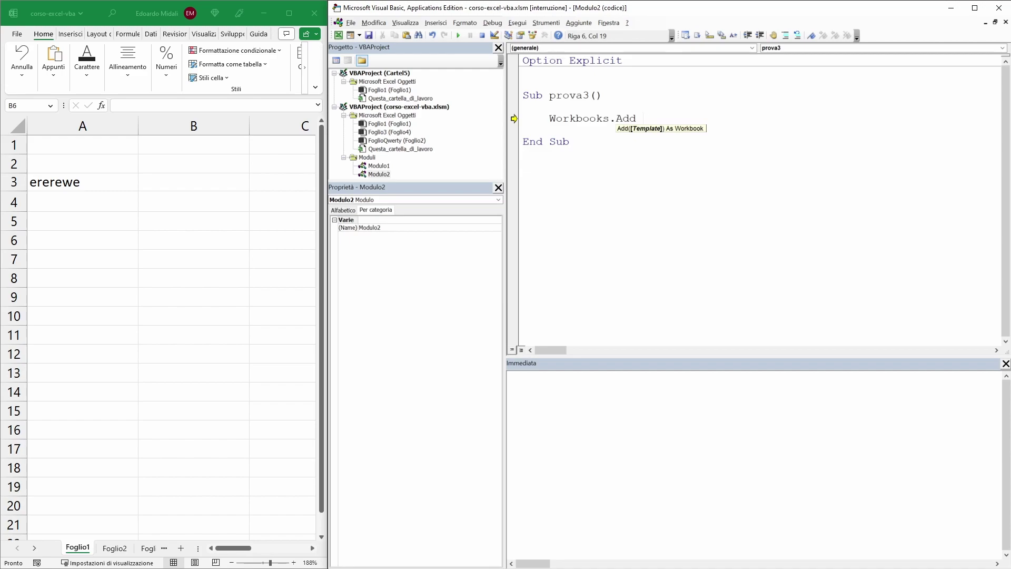
# Try a Template:= argument on Workbooks.Add in prova3, then delete it again.
pyautogui.write('Template:')
pyautogui.write('=')
pyautogui.press('Home')
pyautogui.hotkey('shift', 'Right')
pyautogui.hotkey('shift', 'Right')
pyautogui.hotkey('shift', 'Right')
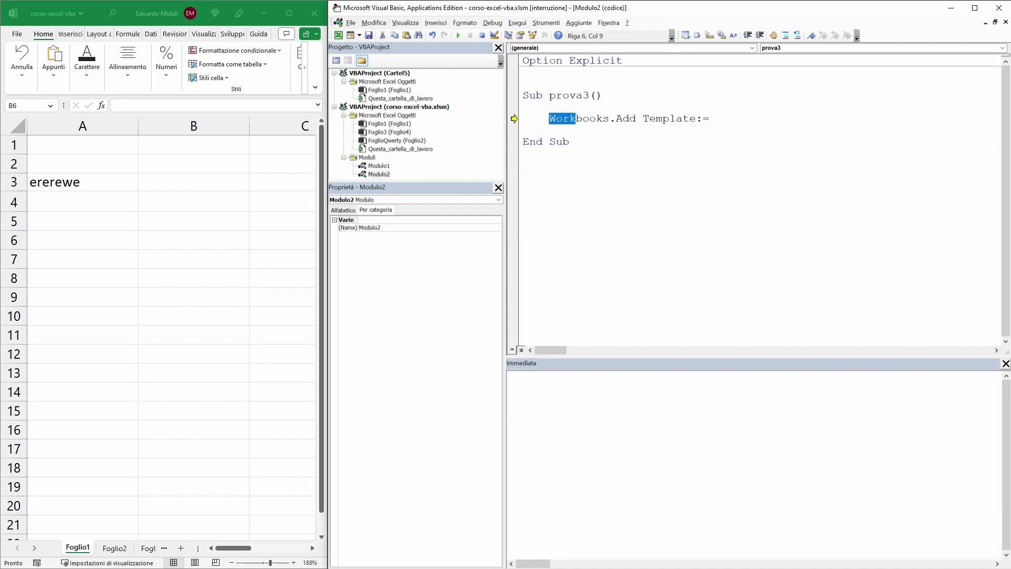
pyautogui.hotkey('shift', 'Right')
pyautogui.hotkey('shift', 'Right')
pyautogui.hotkey('shift', 'Right')
pyautogui.hotkey('shift', 'Right')
pyautogui.hotkey('shift', 'Right')
pyautogui.hotkey('shift', 'Right')
pyautogui.hotkey('shift', 'Right')
pyautogui.hotkey('shift', 'Right')
pyautogui.hotkey('shift', 'Right')
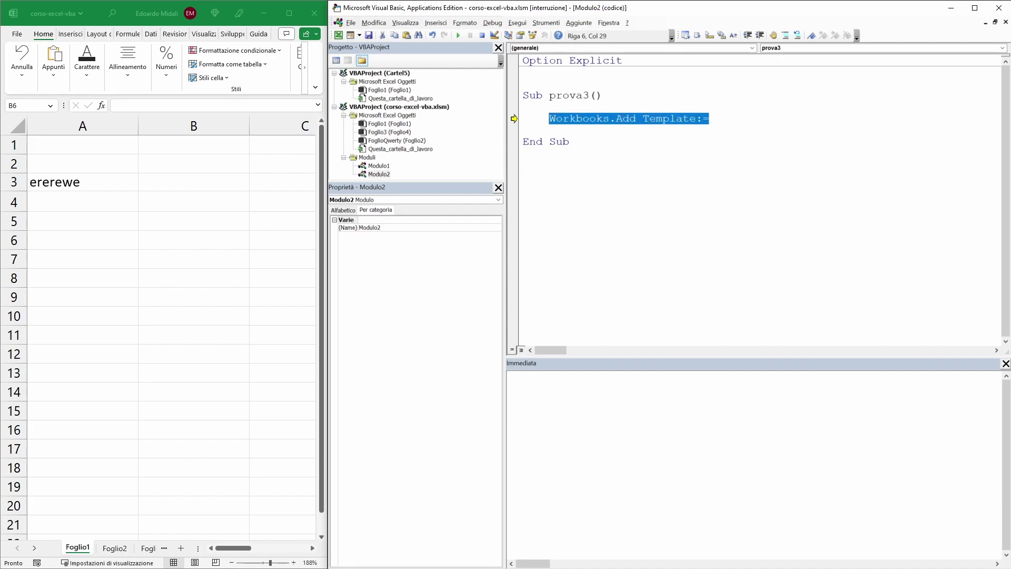
pyautogui.press('End')
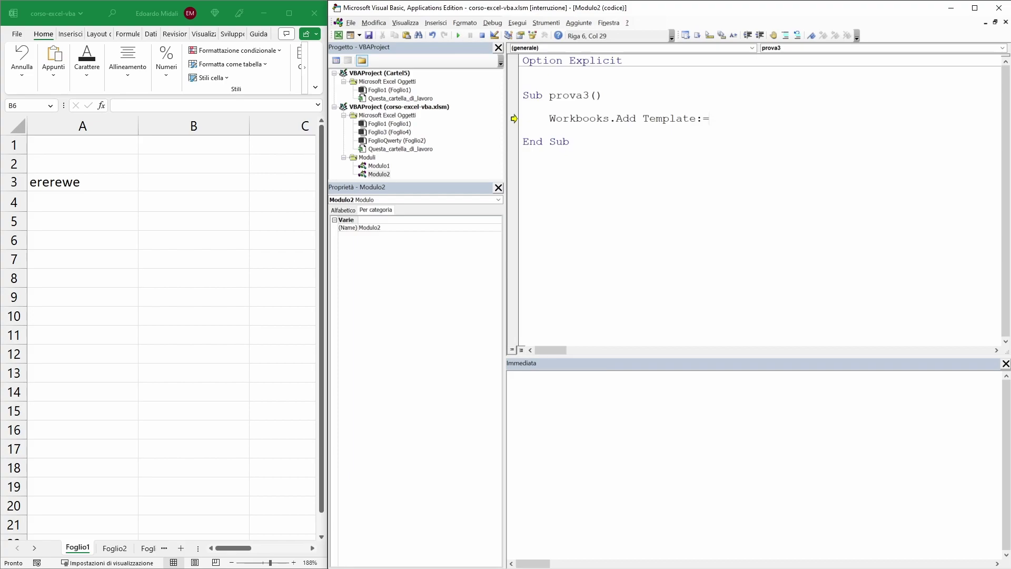
pyautogui.keyDown('shift'); pyautogui.click(637, 118); pyautogui.keyUp('shift')
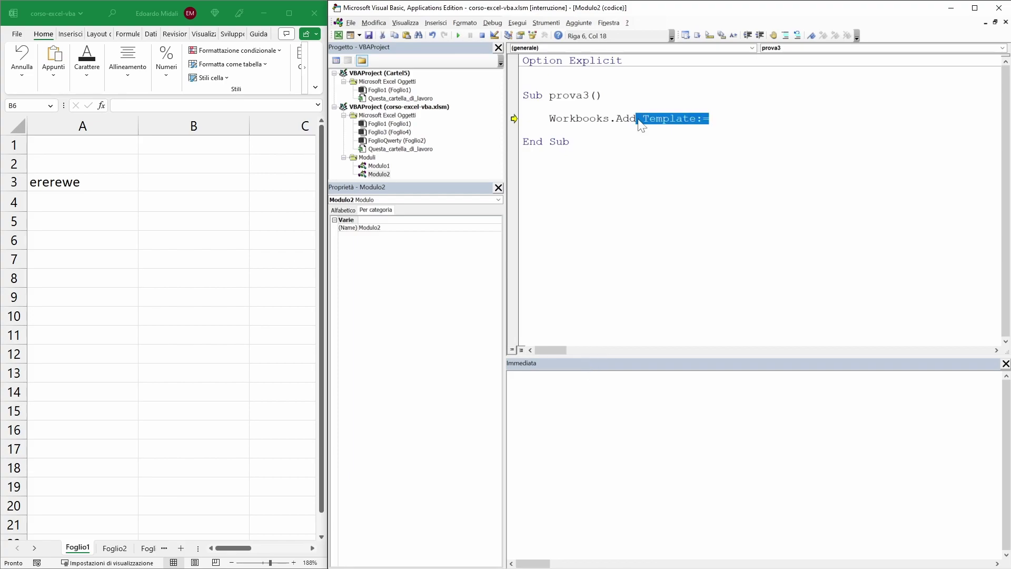
pyautogui.press('BackSpace')
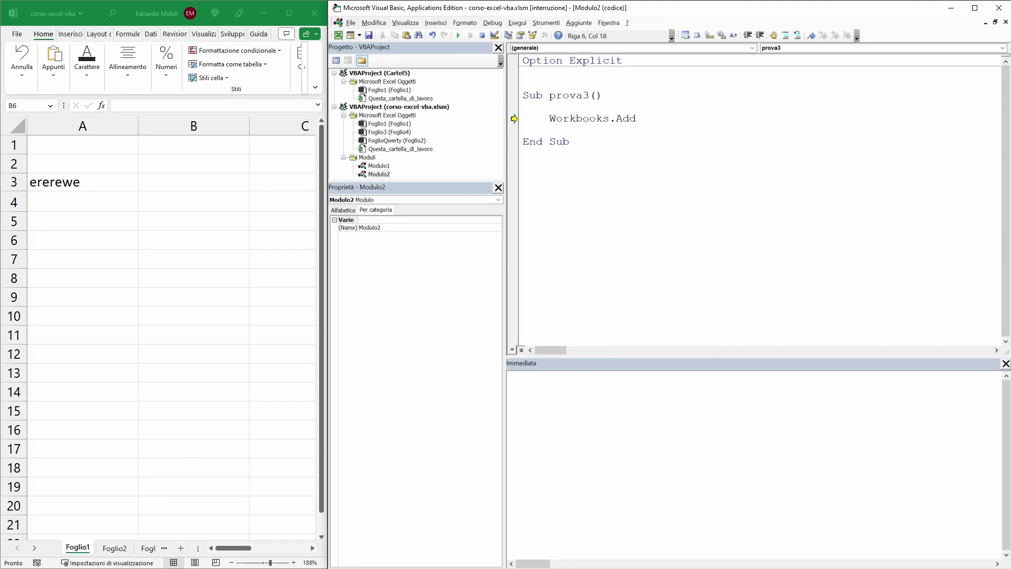
# Step through Workbooks.Add with F8, minimize the new workbook window, and mark .Add for replacement.
pyautogui.press('F8')
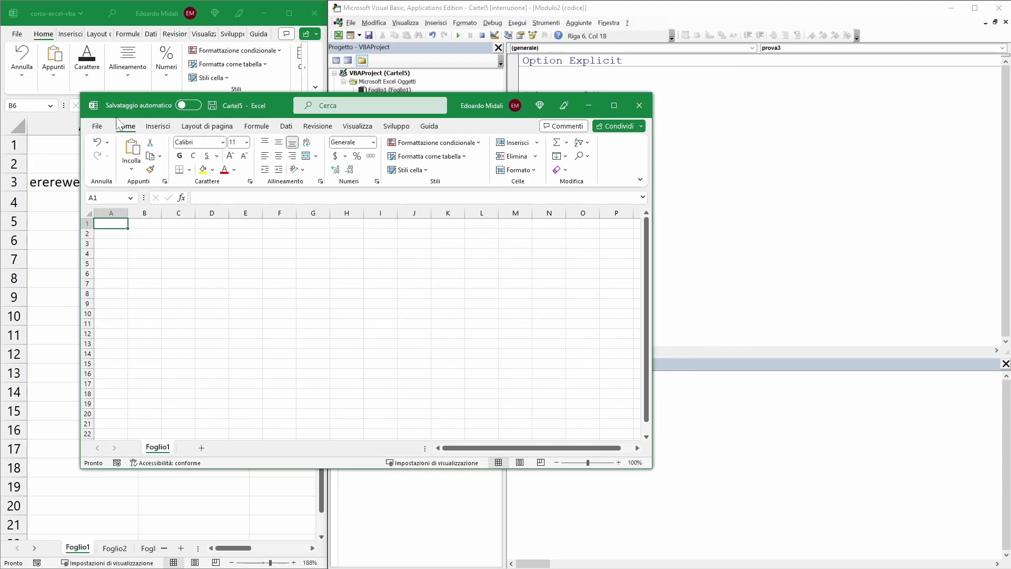
pyautogui.click(589, 105)
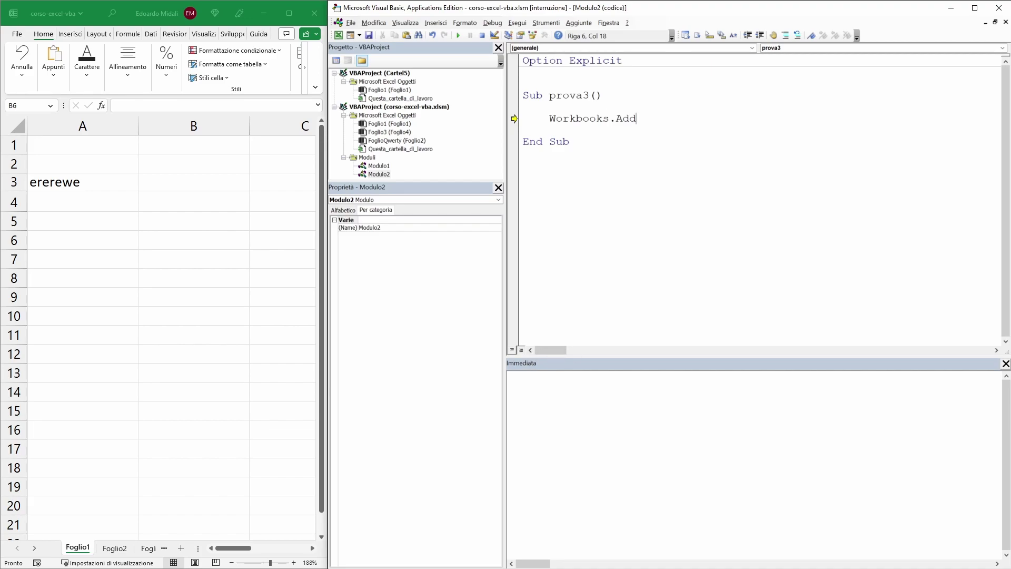
pyautogui.hotkey('shift', 'Left')
pyautogui.hotkey('shift', 'Left')
pyautogui.hotkey('shift', 'Left')
# Change prova3's Workbooks.Add to Workbooks(2) and copy that expression into the Immediate window.
pyautogui.press('BackSpace')
pyautogui.write('(2)')
pyautogui.hotkey('shift', 'Left')
pyautogui.hotkey('shift', 'Left')
pyautogui.hotkey('shift', 'Left')
pyautogui.hotkey('shift', 'Left')
pyautogui.hotkey('shift', 'Left')
pyautogui.hotkey('shift', 'Left')
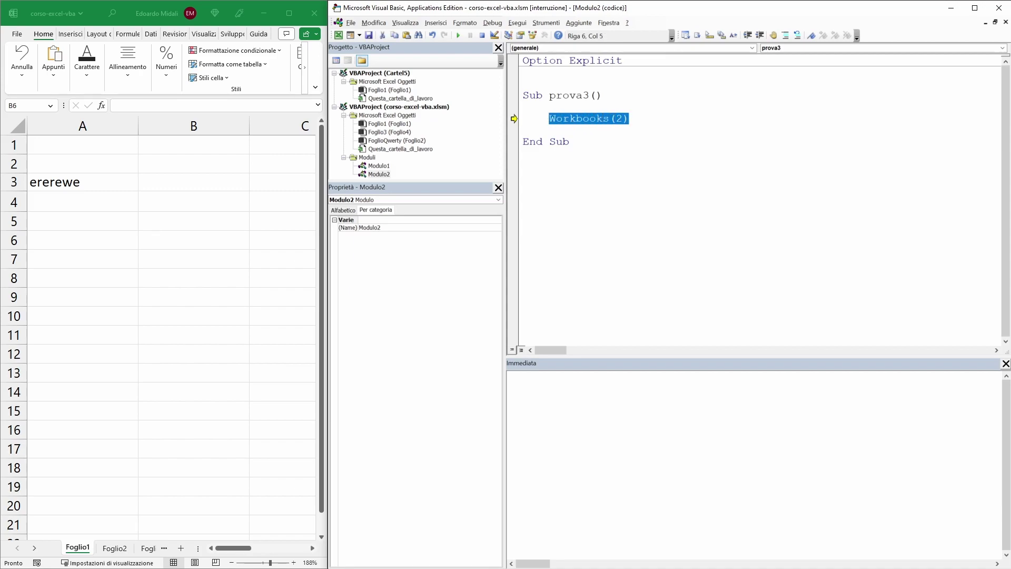
pyautogui.hotkey('ctrl', 'c')
pyautogui.hotkey('ctrl', 'g')
pyautogui.hotkey('ctrl', 'v')
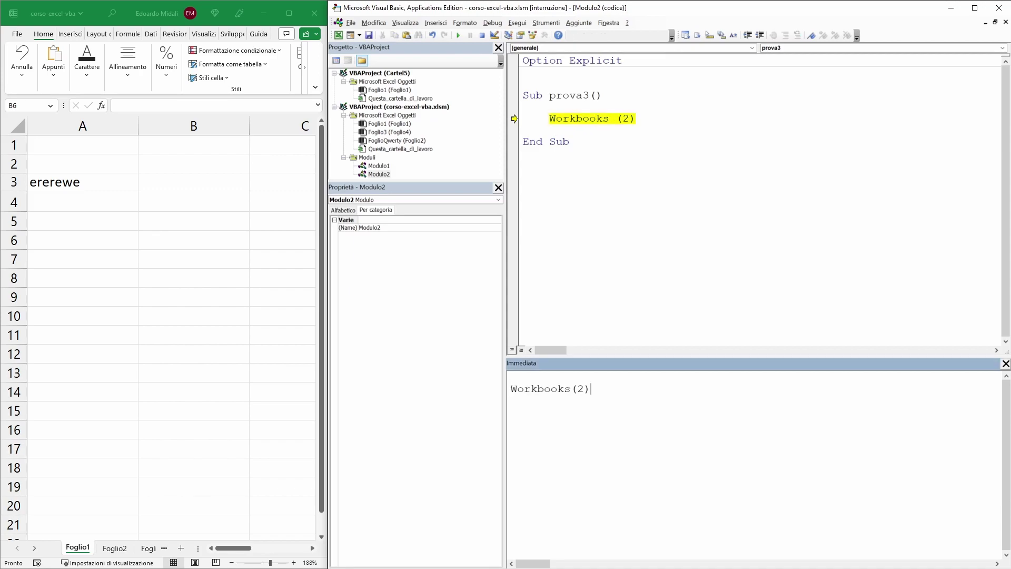
# Evaluate ? Workbooks(2).Name in the Immediate window, confirming it returns Cartel5.
pyautogui.press('Home')
pyautogui.write('?')
pyautogui.click(627, 394)
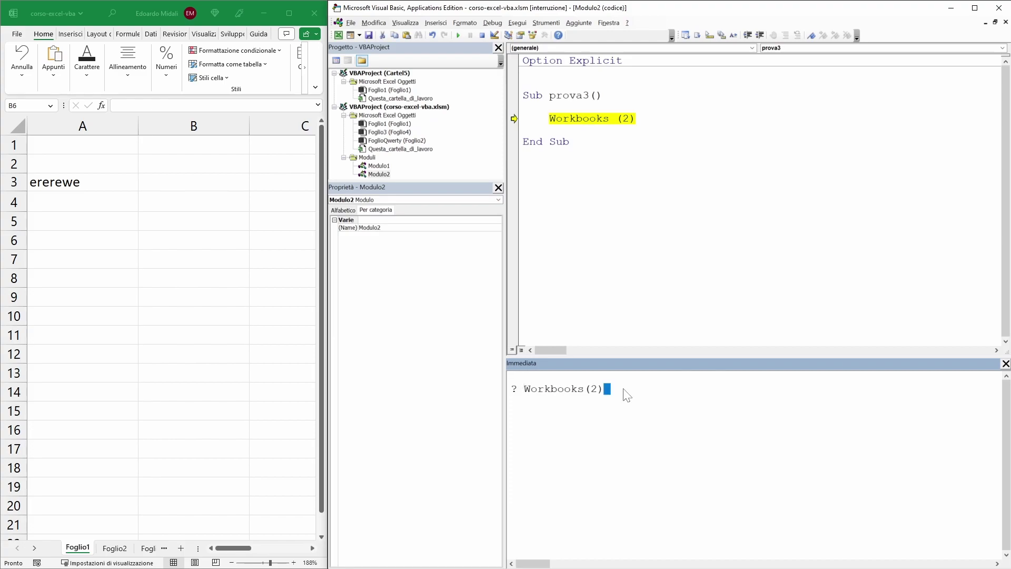
pyautogui.write('.Name')
pyautogui.press('Return')
pyautogui.press('Return')
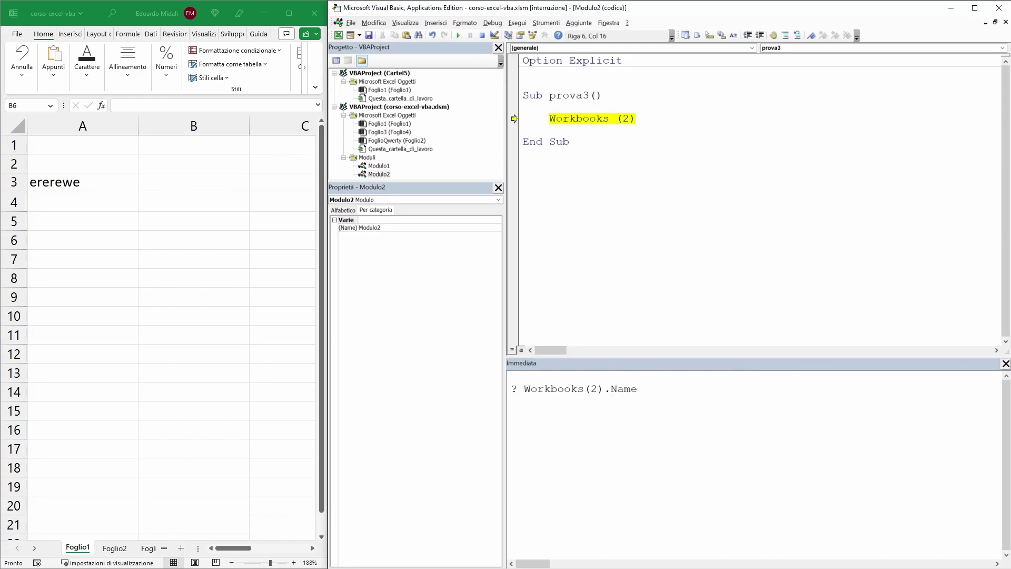
pyautogui.write("'")
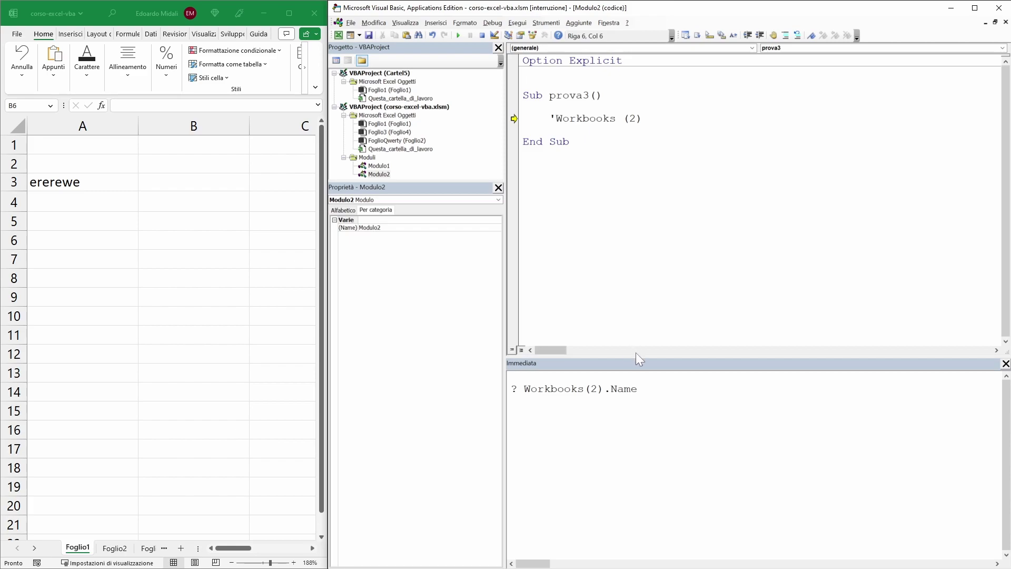
pyautogui.click(653, 393)
pyautogui.press('Return')
pyautogui.moveTo(655, 395); pyautogui.dragTo(550, 406)
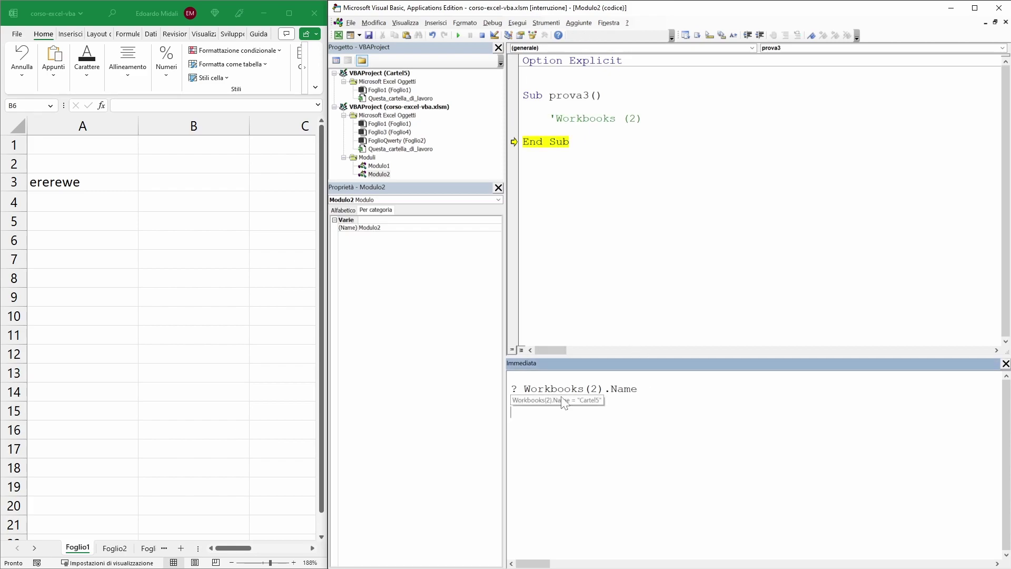
pyautogui.click(550, 405)
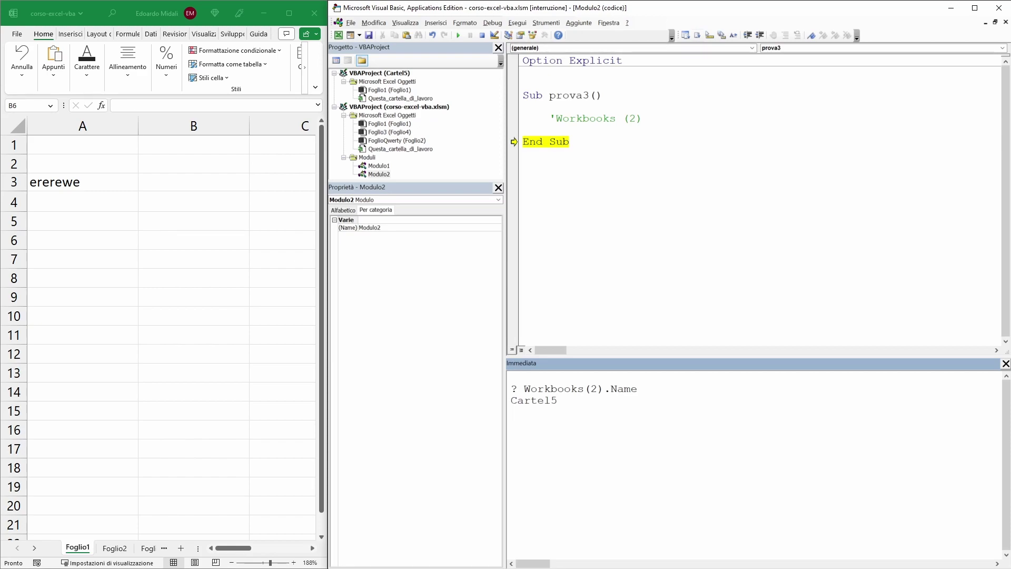
# Fix and uncomment the code line so it reads Workbooks(2).Save, then press F5.
pyautogui.click(642, 118)
pyautogui.press('BackSpace')
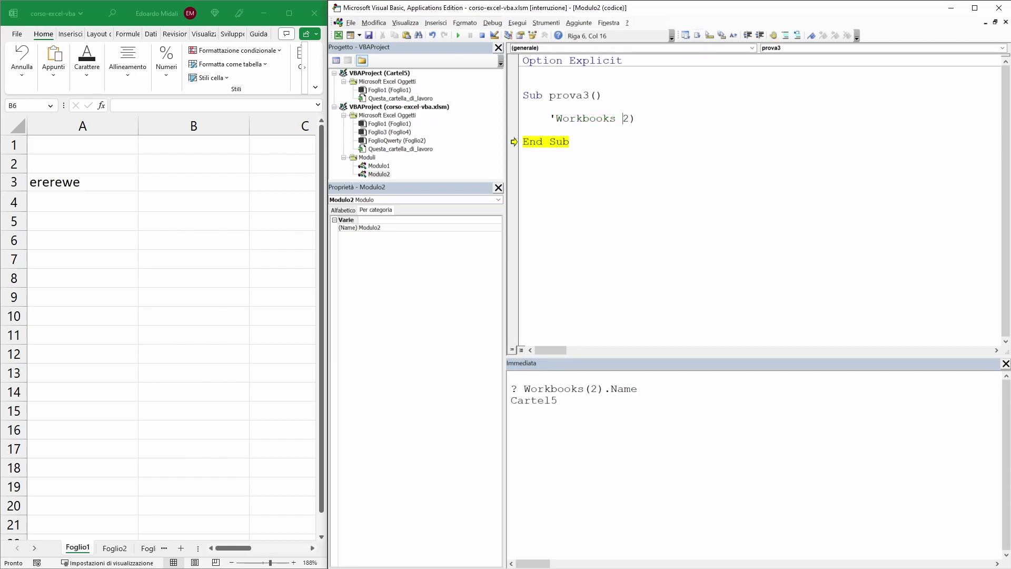
pyautogui.press('BackSpace')
pyautogui.write('(')
pyautogui.click(554, 118)
pyautogui.press('BackSpace')
pyautogui.press('End')
pyautogui.write('.Save')
pyautogui.press('F5')
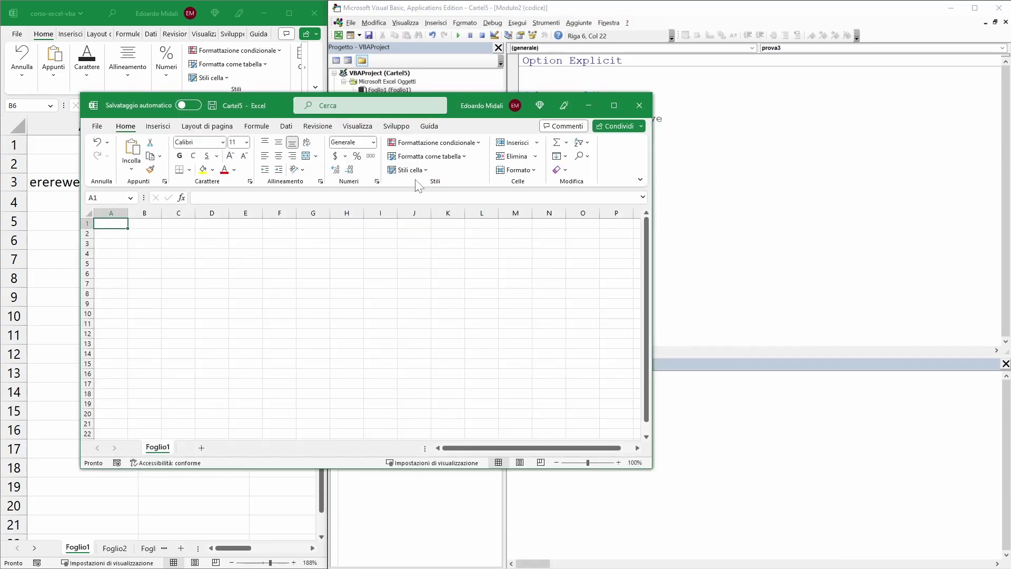
# Type 'ewerewe' into cell E3 of Cartel5, then query ? Workbooks(2).Saved, which returns Falso.
pyautogui.click(245, 243)
pyautogui.write('ewerewe')
pyautogui.click(303, 296)
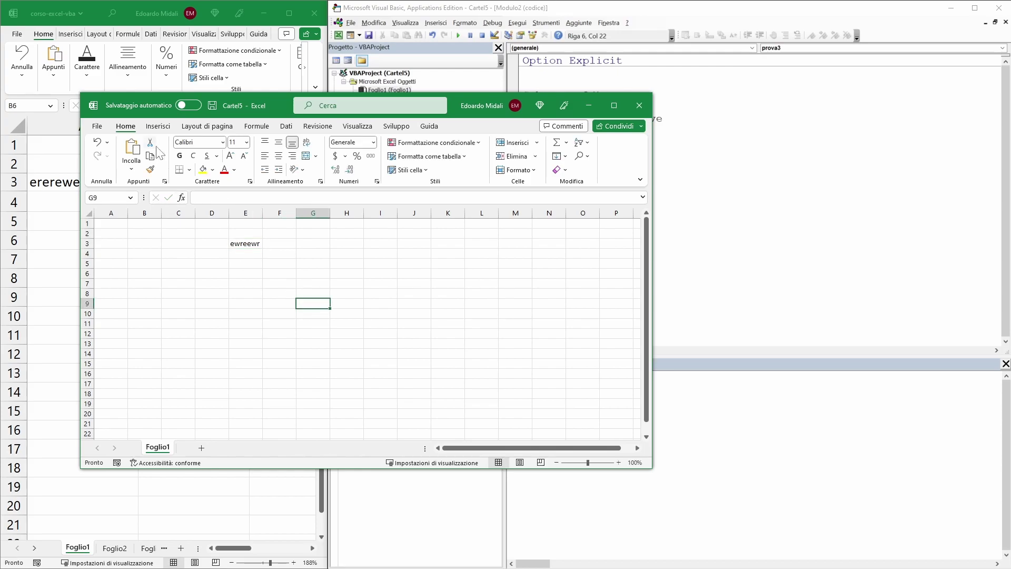
pyautogui.click(637, 388)
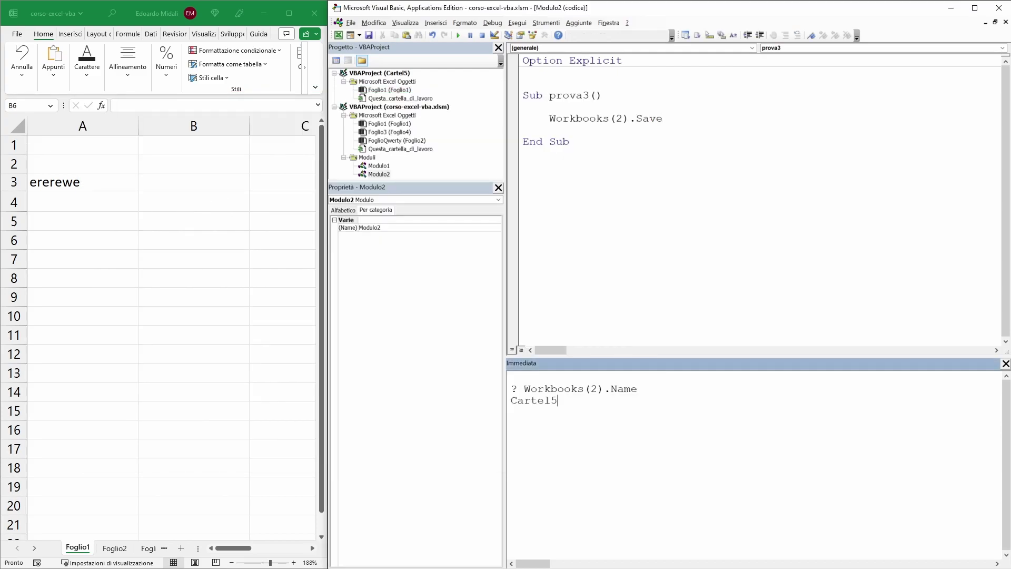
pyautogui.doubleClick(624, 389)
pyautogui.write('Sav')
pyautogui.write('ed')
pyautogui.press('Return')
# Run prova3 to save Cartel5, then rerun the Saved query, which now returns Vero.
pyautogui.click(663, 118)
pyautogui.press('F5')
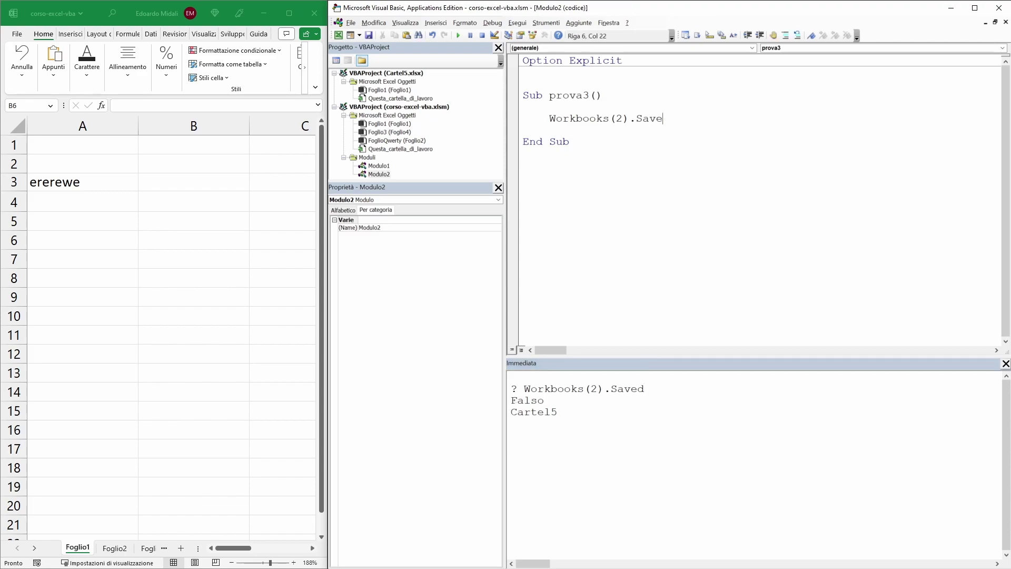
pyautogui.click(644, 388)
pyautogui.press('Return')
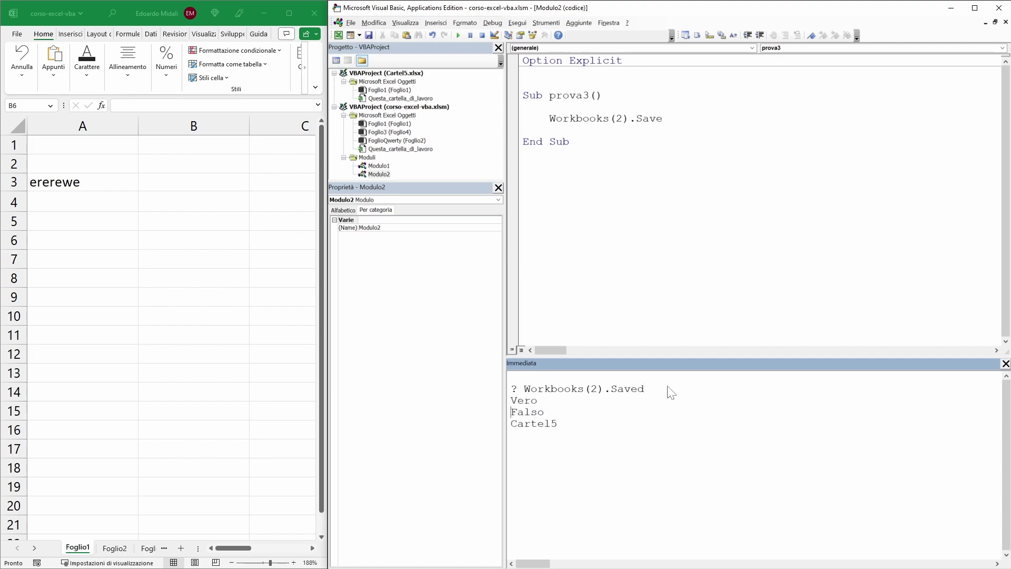
pyautogui.moveTo(537, 400); pyautogui.dragTo(510, 400)
pyautogui.click(544, 412)
pyautogui.moveTo(550, 118); pyautogui.dragTo(604, 118)
pyautogui.click(623, 118)
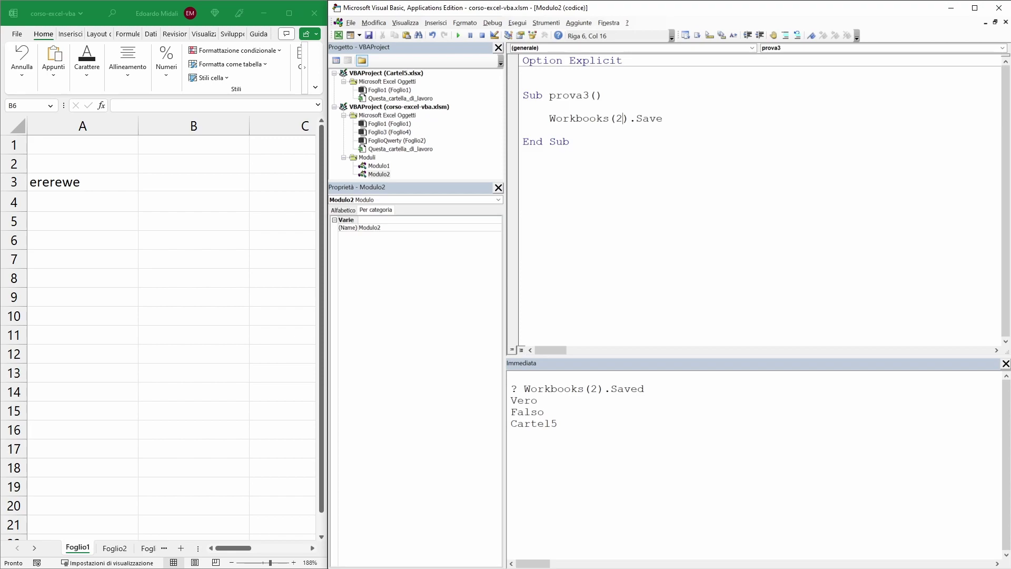
pyautogui.click(663, 118)
# Change the statement from Workbooks(2).Save to Workbooks(2).SaveAs.
pyautogui.press('BackSpace')
pyautogui.press('BackSpace')
pyautogui.press('BackSpace')
pyautogui.write('.Sa')
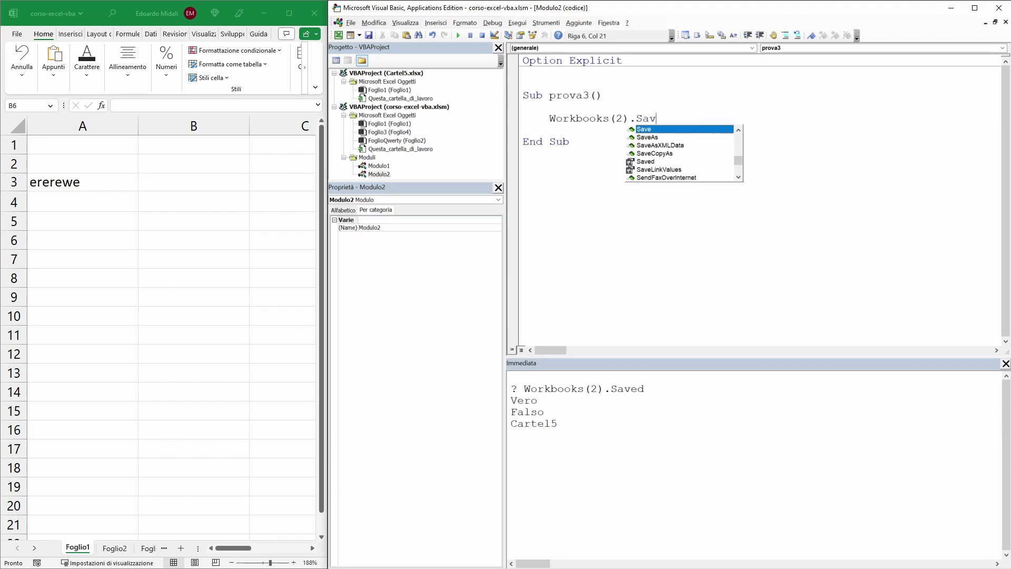
pyautogui.write('v')
pyautogui.press('Down')
pyautogui.press('Tab')
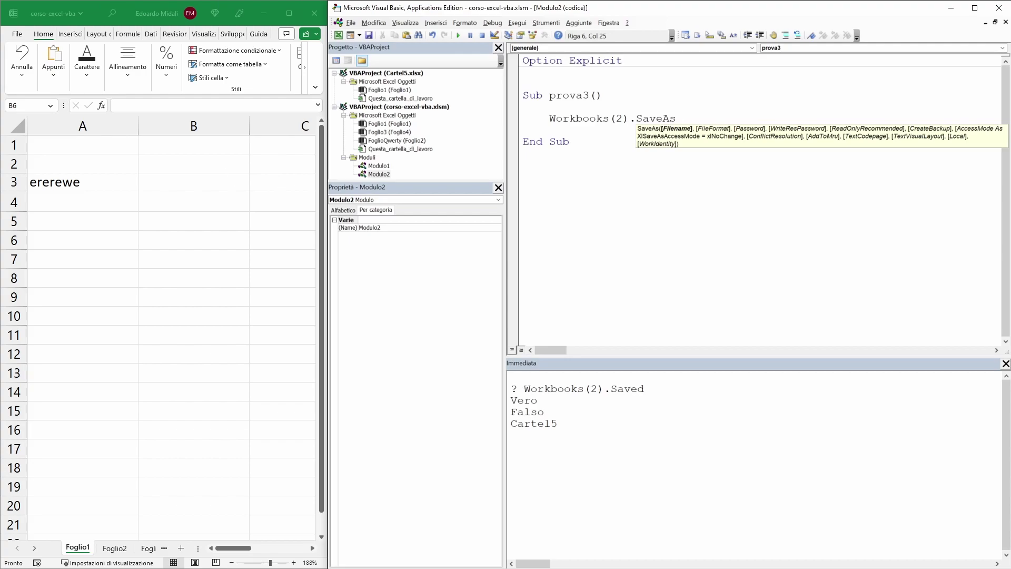
# Print the second workbook's folder with ? Workbooks(2).Path in the Immediate window.
pyautogui.hotkey('alt', 'Tab')
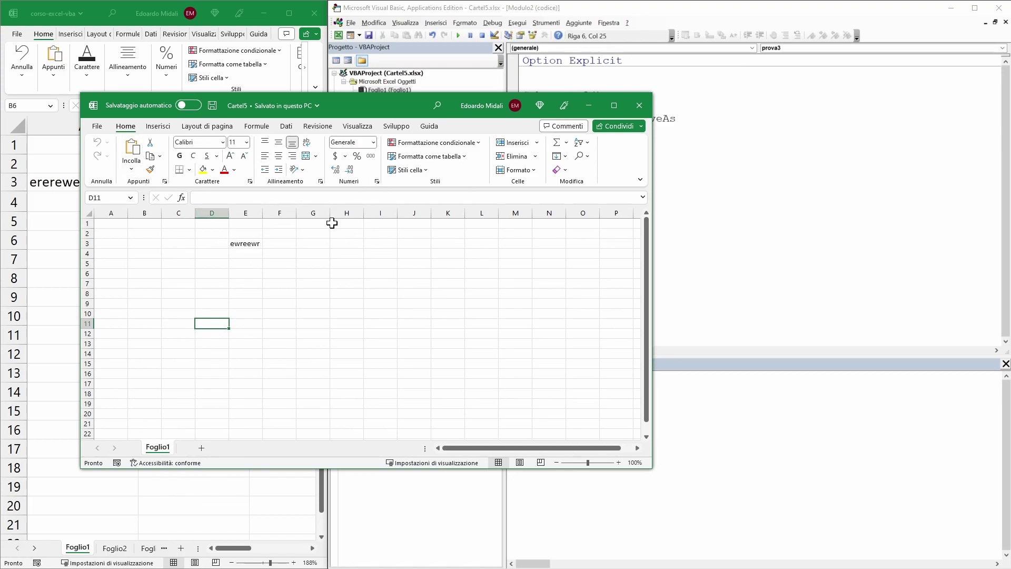
pyautogui.click(589, 105)
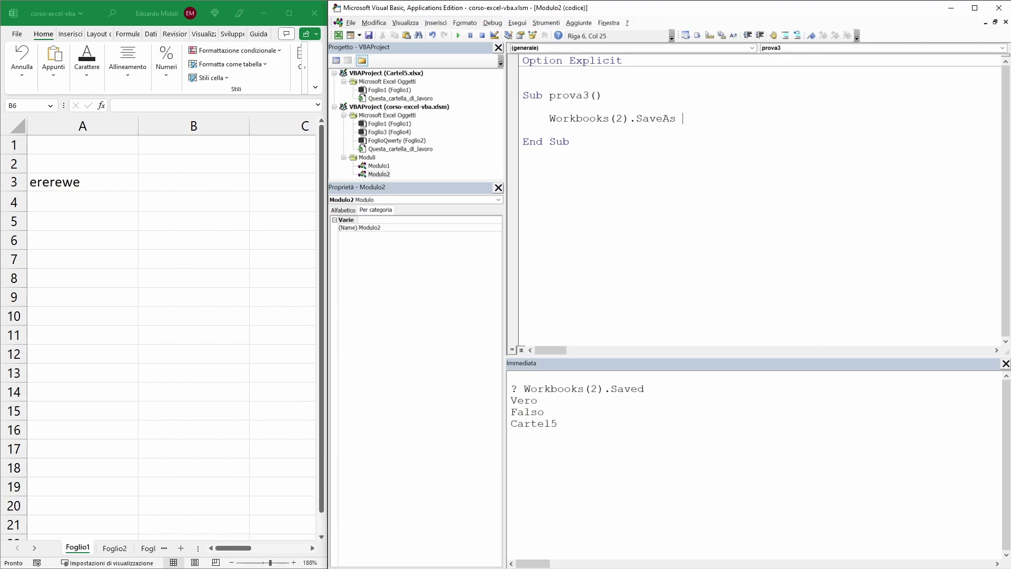
pyautogui.doubleClick(627, 389)
pyautogui.write('Path')
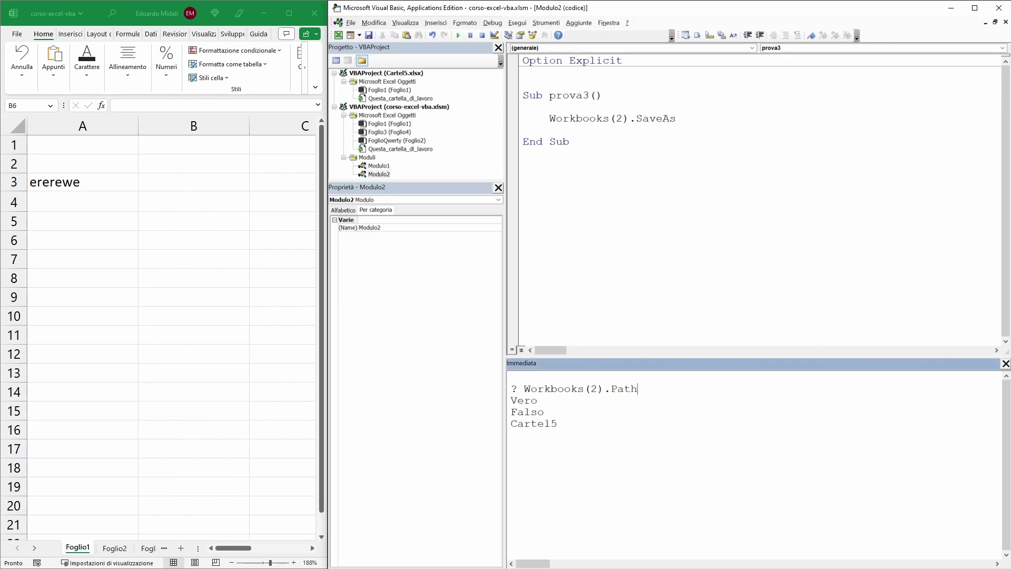
pyautogui.press('Return')
# Add Filename:=Workbooks(2).Path & "\nuovofile.xlsm" on a continued line after SaveAs.
pyautogui.moveTo(637, 389)
pyautogui.mouseDown()
pyautogui.moveTo(523, 389)
pyautogui.moveTo(682, 118)
pyautogui.mouseUp()
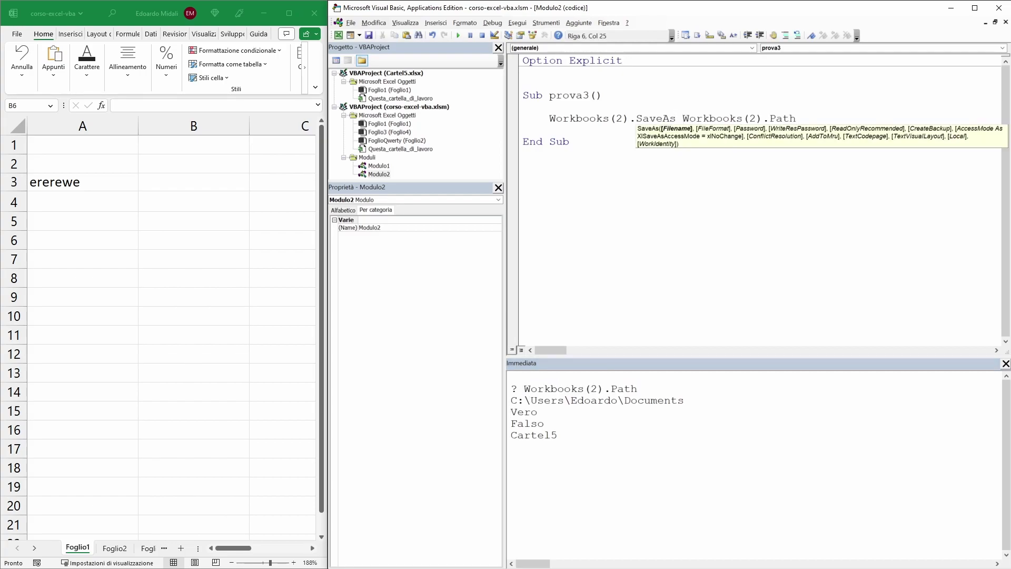
pyautogui.write('Filename:')
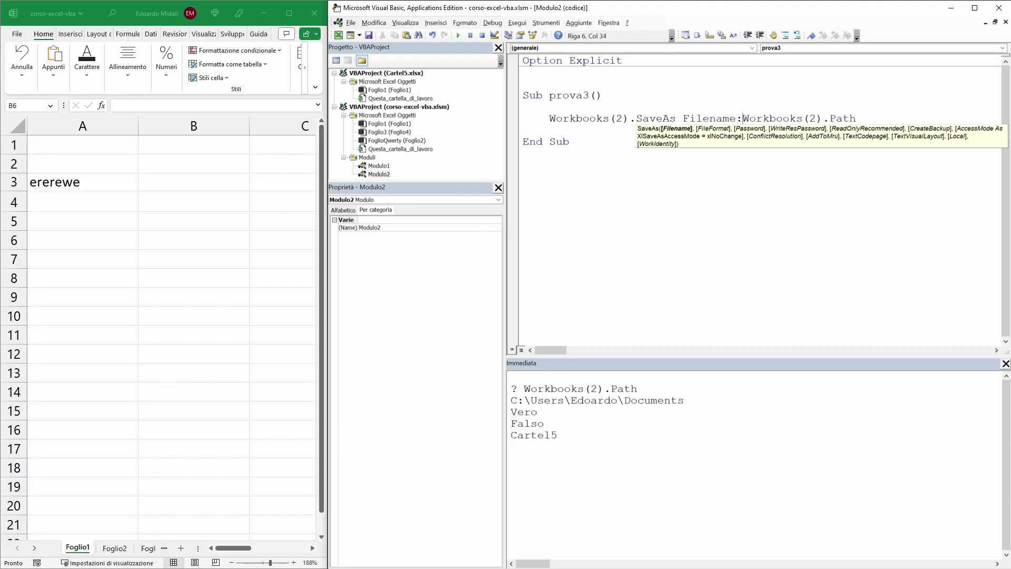
pyautogui.write('=')
pyautogui.click(676, 118)
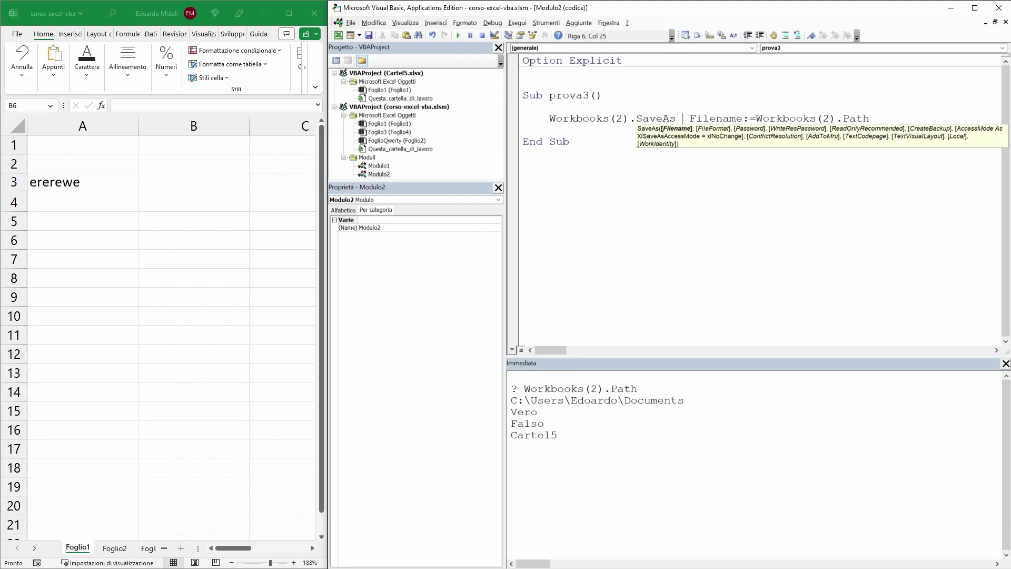
pyautogui.write('_')
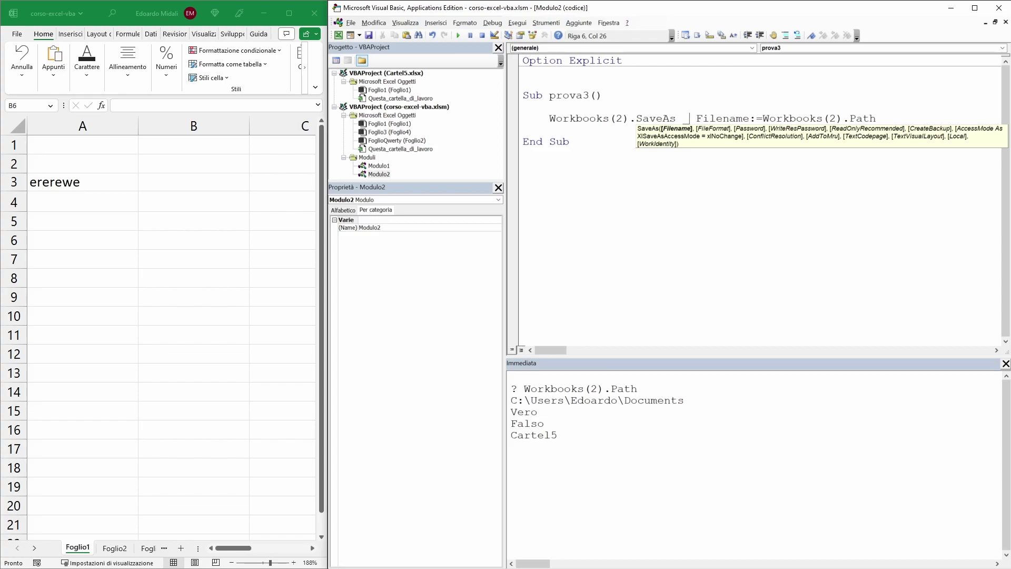
pyautogui.press('Return')
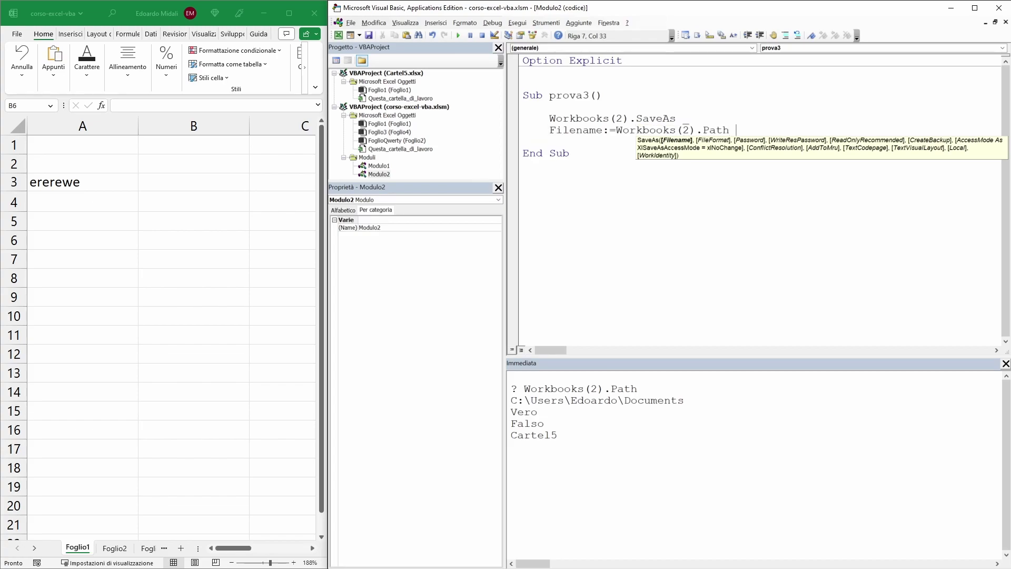
pyautogui.write('& ')
pyautogui.write('"\\"')
pyautogui.press('Left')
pyautogui.write('\\')
pyautogui.write('nuovof')
pyautogui.write('ile.')
pyautogui.write('xlsm')
pyautogui.press('End')
pyautogui.write(',')
pyautogui.write('Fi')
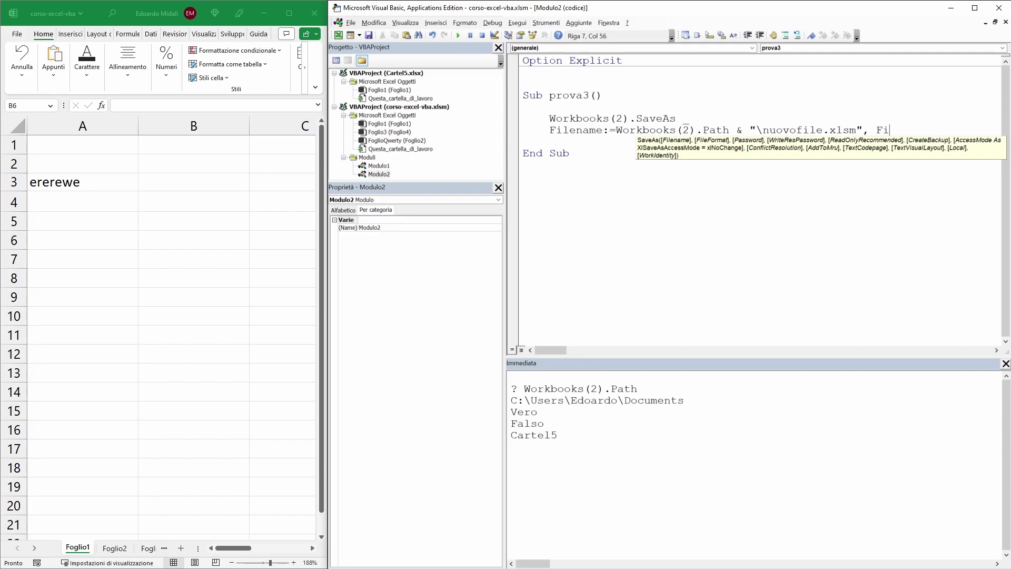
pyautogui.write('leFormat:')
pyautogui.write('=')
# Put FileFormat:=xlOpenXMLWorkbookMacroEnabled on its own continued line.
pyautogui.click(877, 130)
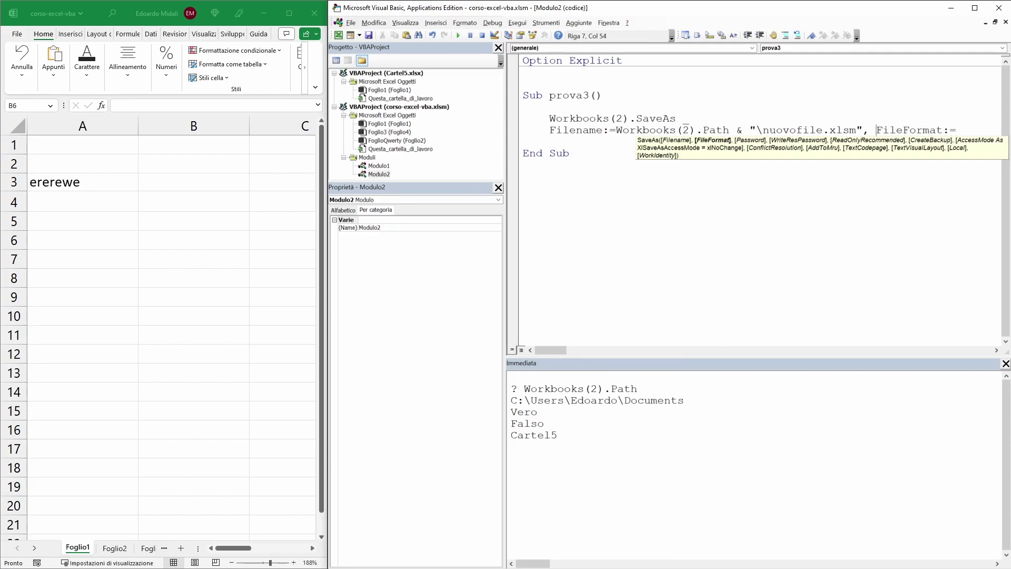
pyautogui.write('_')
pyautogui.press('Return')
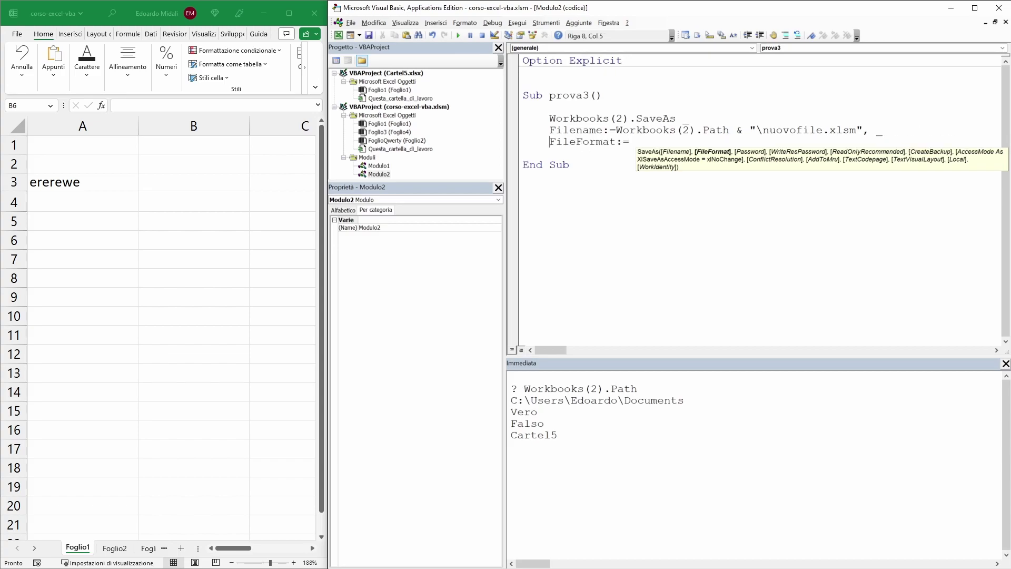
pyautogui.click(695, 142)
pyautogui.write('x')
pyautogui.write('lOpen')
pyautogui.write('XMLWork')
pyautogui.write('bookMacro')
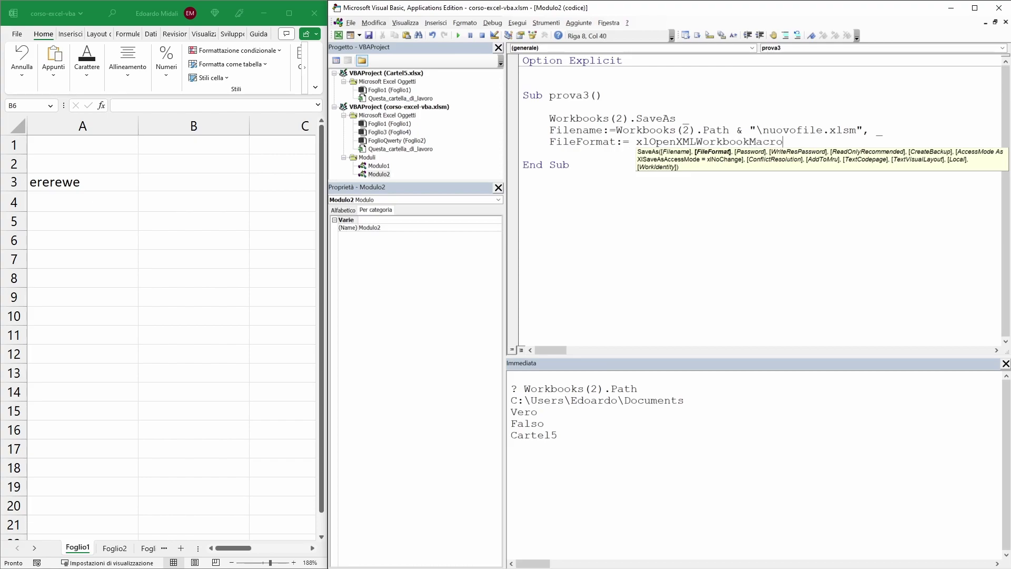
pyautogui.write('Enabled')
# Review the SaveAs arguments and run prova3 to save the workbook as nuovofile.xlsm.
pyautogui.click(523, 106)
pyautogui.moveTo(856, 130); pyautogui.dragTo(755, 130)
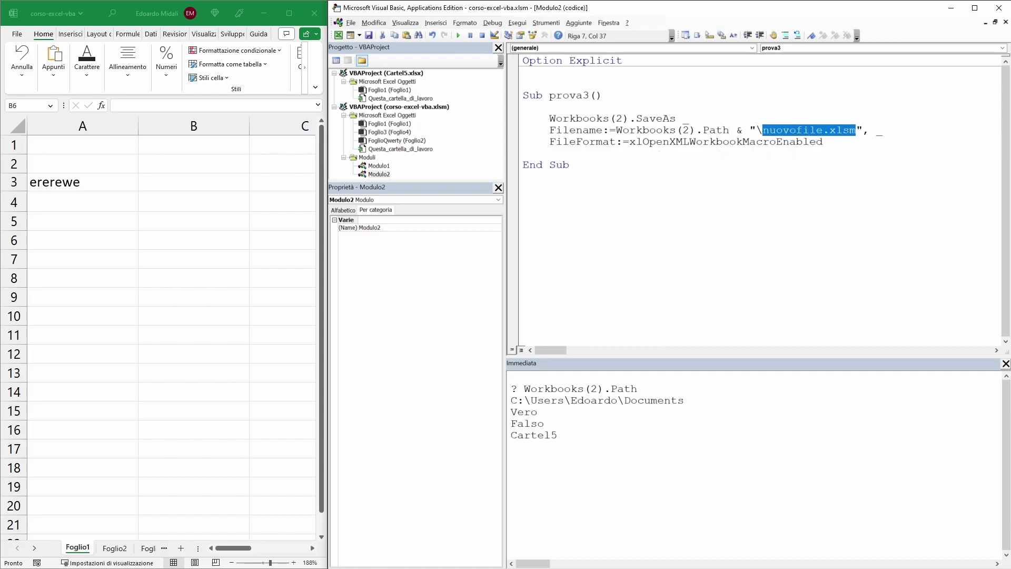
pyautogui.click(549, 152)
pyautogui.moveTo(549, 141)
pyautogui.mouseDown()
pyautogui.moveTo(823, 141)
pyautogui.moveTo(856, 129)
pyautogui.mouseUp()
pyautogui.click(550, 153)
pyautogui.click(823, 141)
pyautogui.click(549, 153)
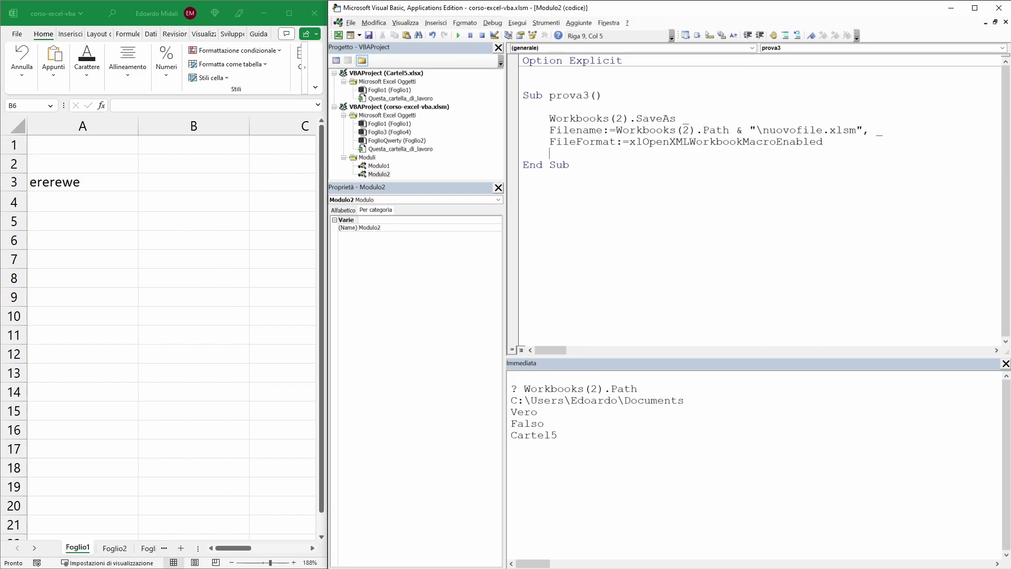
pyautogui.click(823, 141)
pyautogui.press('F5')
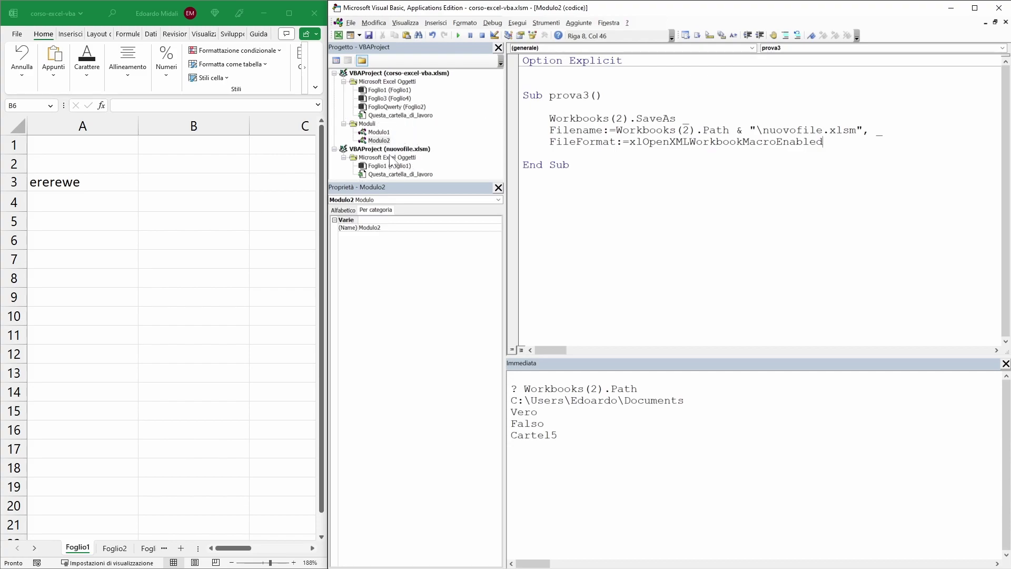
# Show the new nuovofile workbook from its project, reposition its window, and return to the editor.
pyautogui.click(428, 150)
pyautogui.hotkey('alt', 'F11')
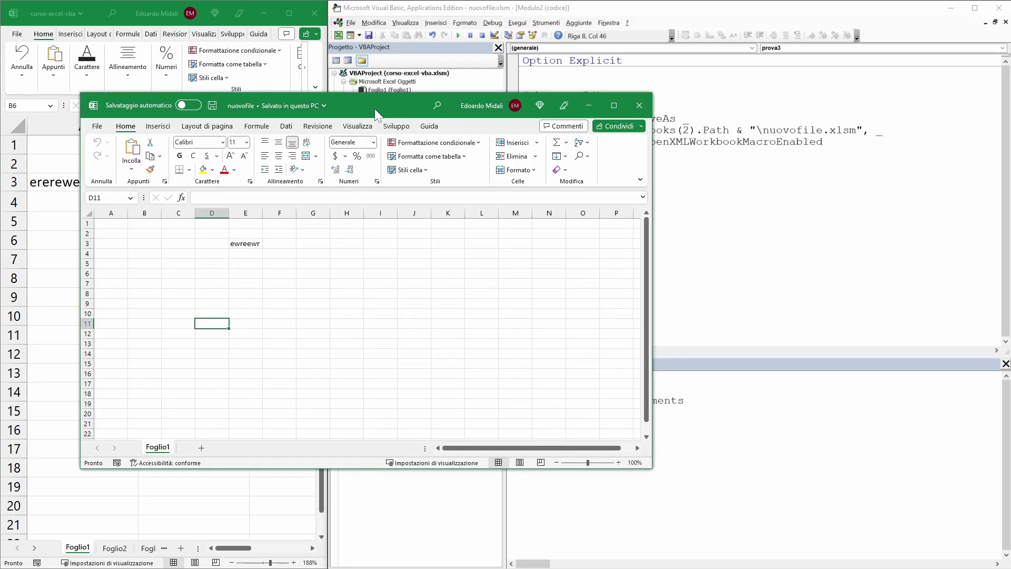
pyautogui.moveTo(375, 109); pyautogui.dragTo(406, 100)
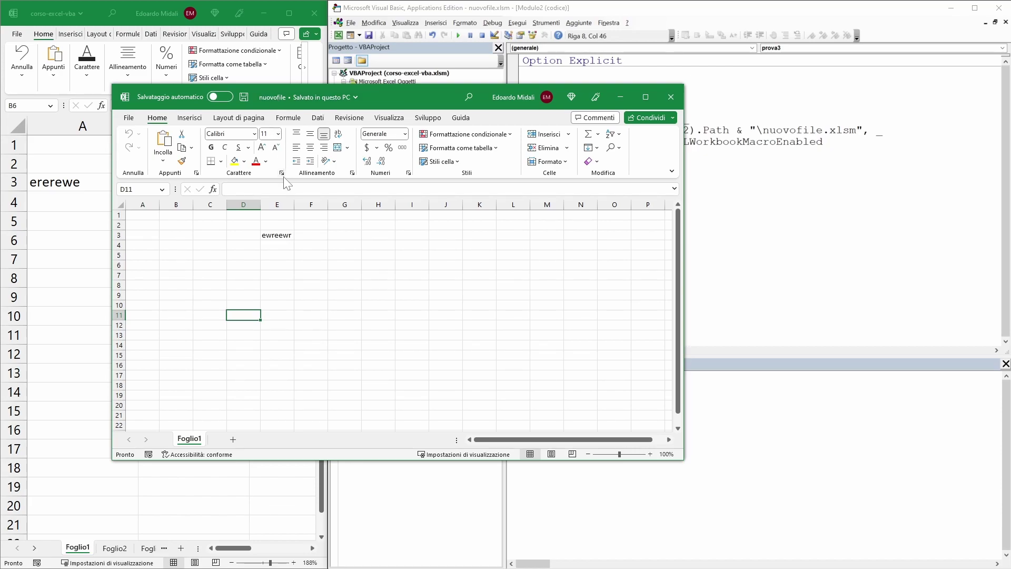
pyautogui.hotkey('alt', 'F11')
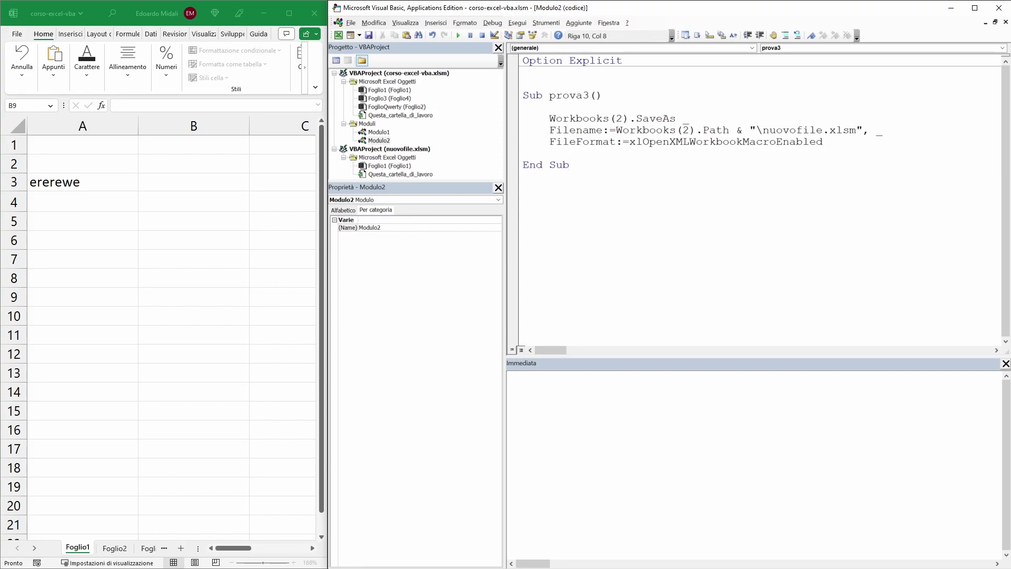
# Select cells, including the range A3:B11, in the corso-excel-vba workbook.
pyautogui.click(141, 199)
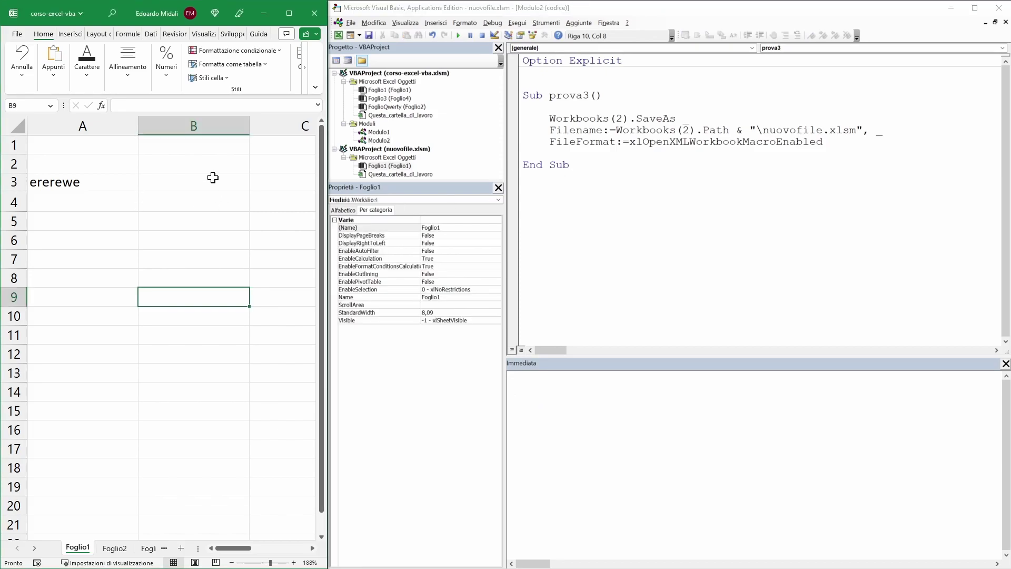
pyautogui.click(123, 174)
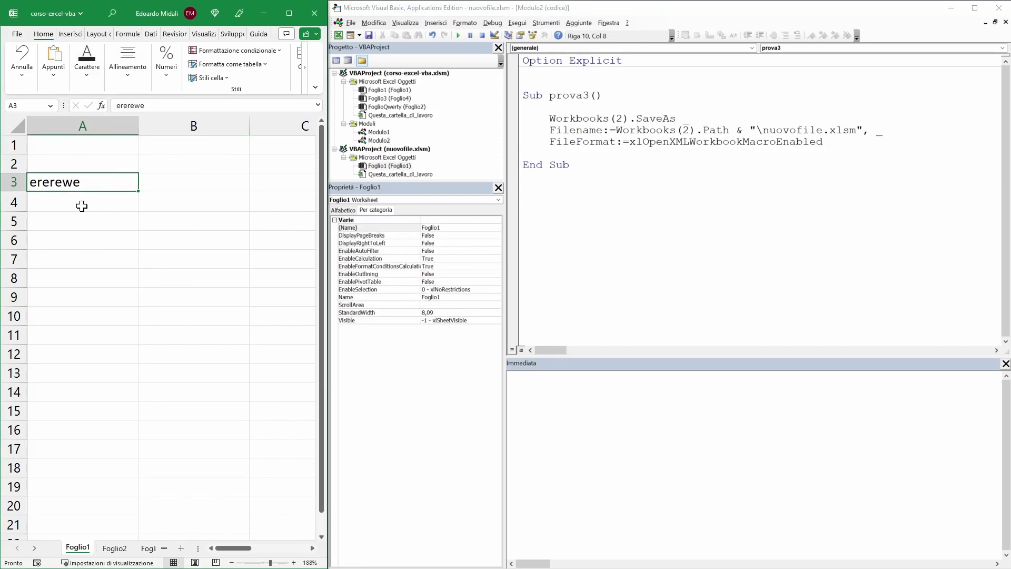
pyautogui.click(125, 215)
pyautogui.moveTo(124, 179); pyautogui.dragTo(197, 326)
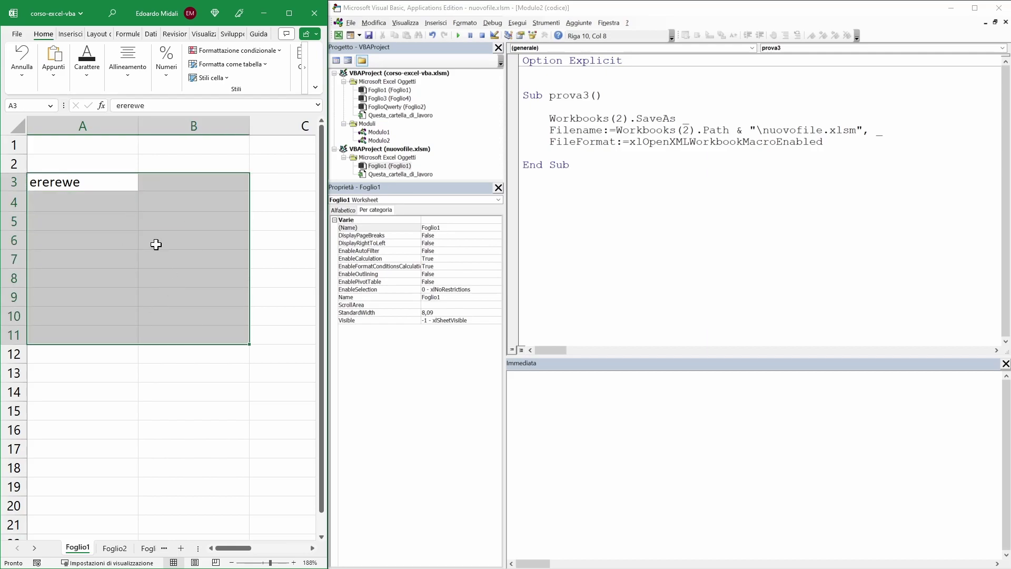
pyautogui.click(153, 244)
# Run Workbooks(2).Activate in the Immediate window, then close the nuovofile workbook.
pyautogui.click(511, 388)
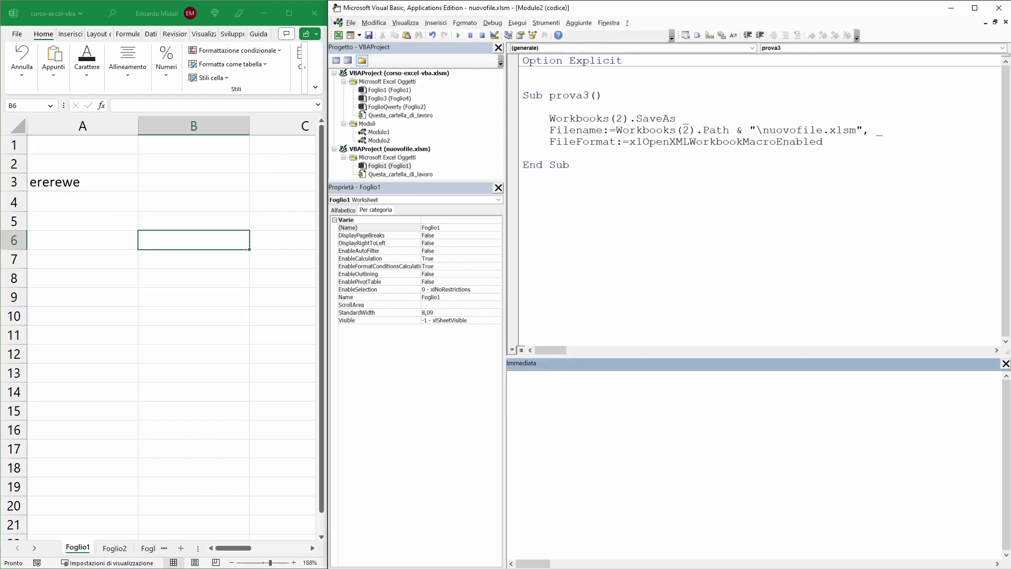
pyautogui.write('Work')
pyautogui.write('books(2)')
pyautogui.write('.Acti')
pyautogui.press('Return')
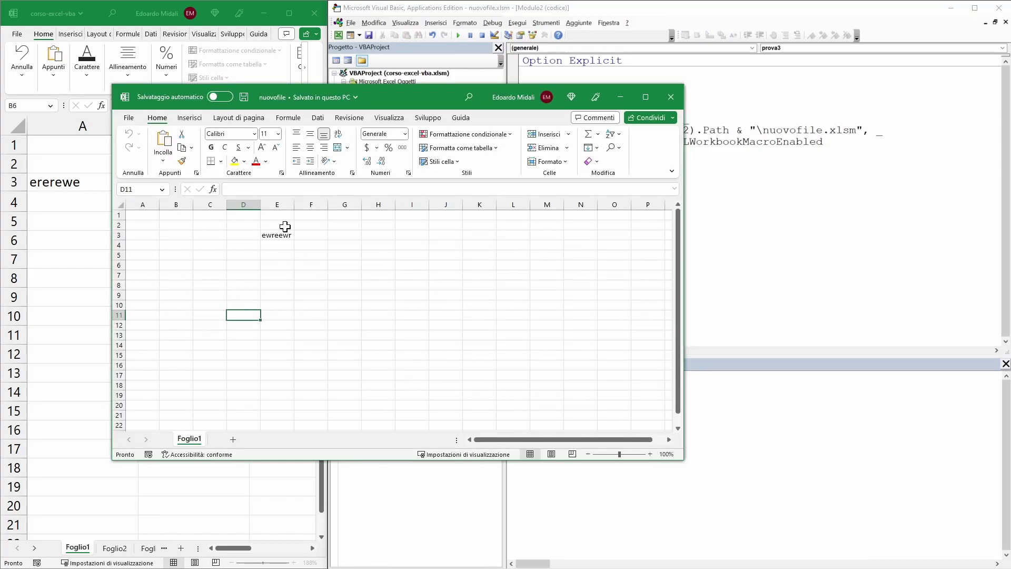
pyautogui.click(668, 99)
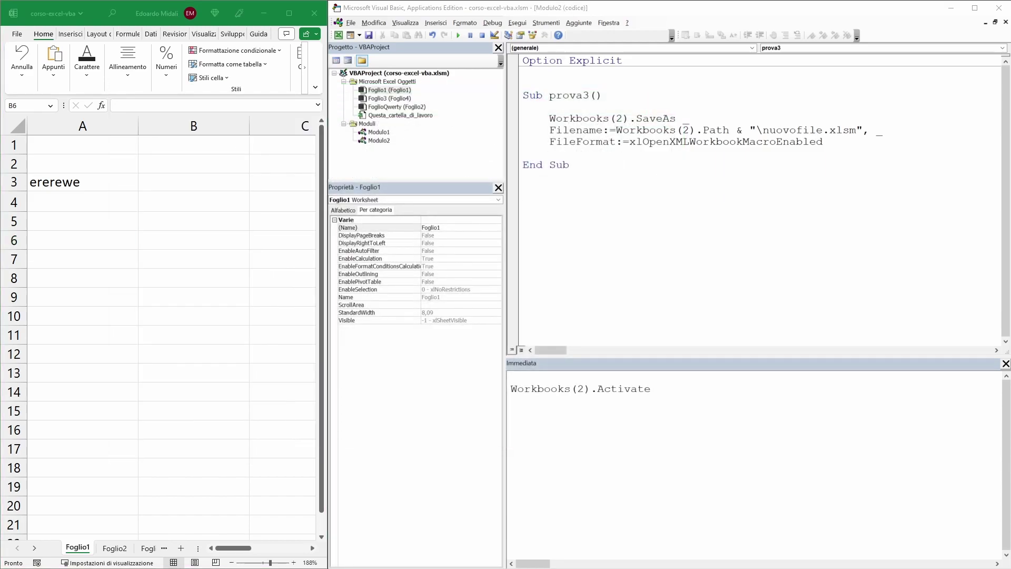
pyautogui.click(636, 142)
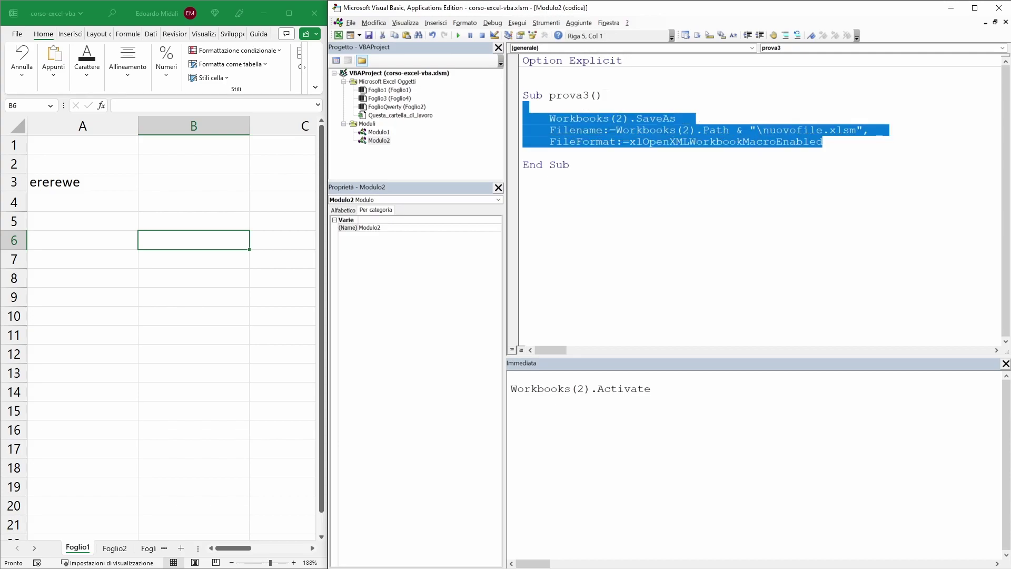
# Replace the SaveAs lines with Workbooks.Open(Workbooks(1).Path & "\").
pyautogui.moveTo(842, 142); pyautogui.dragTo(610, 118)
pyautogui.press('BackSpace')
pyautogui.write('.')
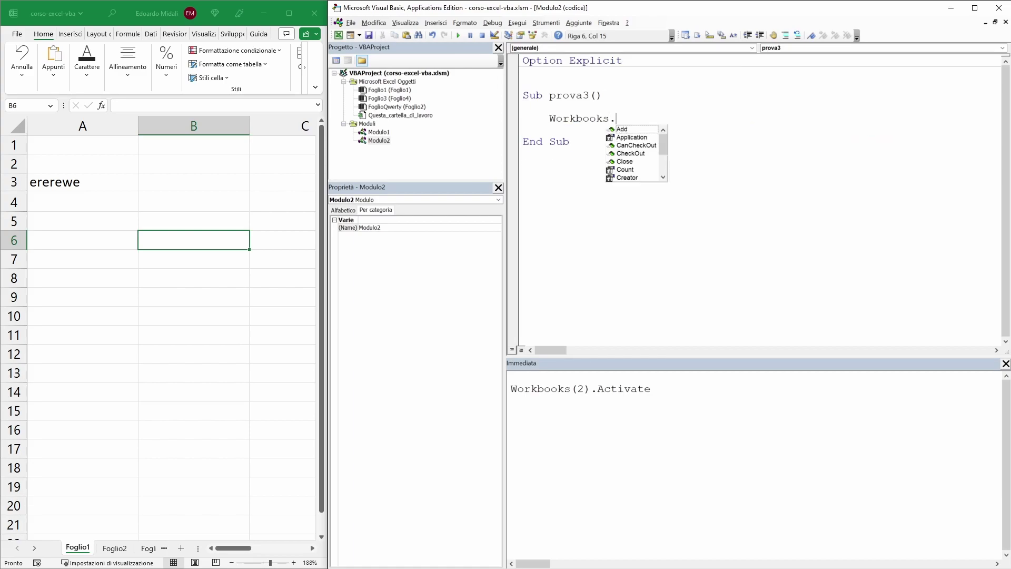
pyautogui.write('Open(')
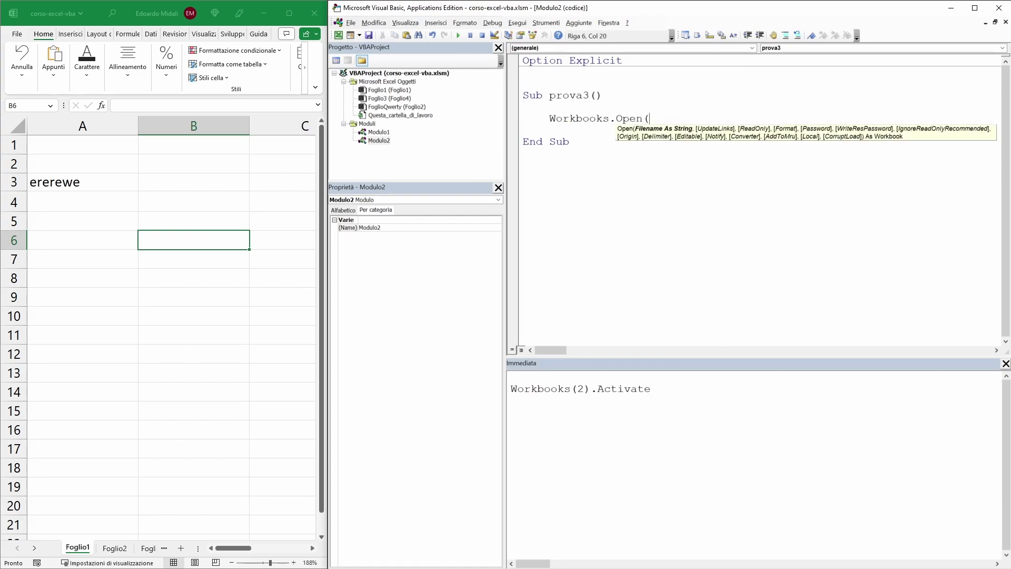
pyautogui.write(')')
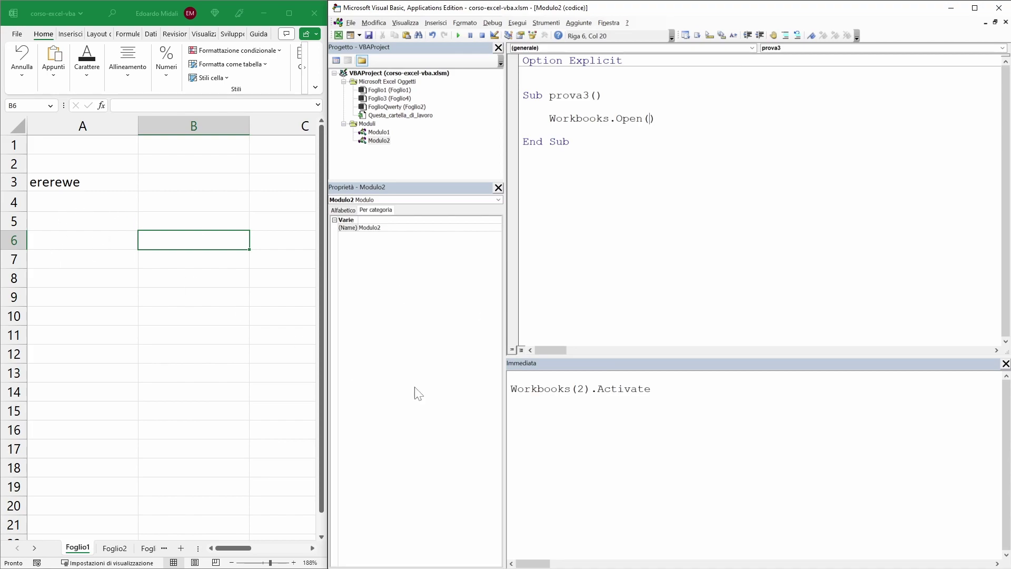
pyautogui.click(510, 400)
pyautogui.moveTo(584, 389)
pyautogui.mouseDown()
pyautogui.moveTo(510, 388)
pyautogui.moveTo(649, 118)
pyautogui.mouseUp()
pyautogui.press('Left')
pyautogui.hotkey('shift', 'Left')
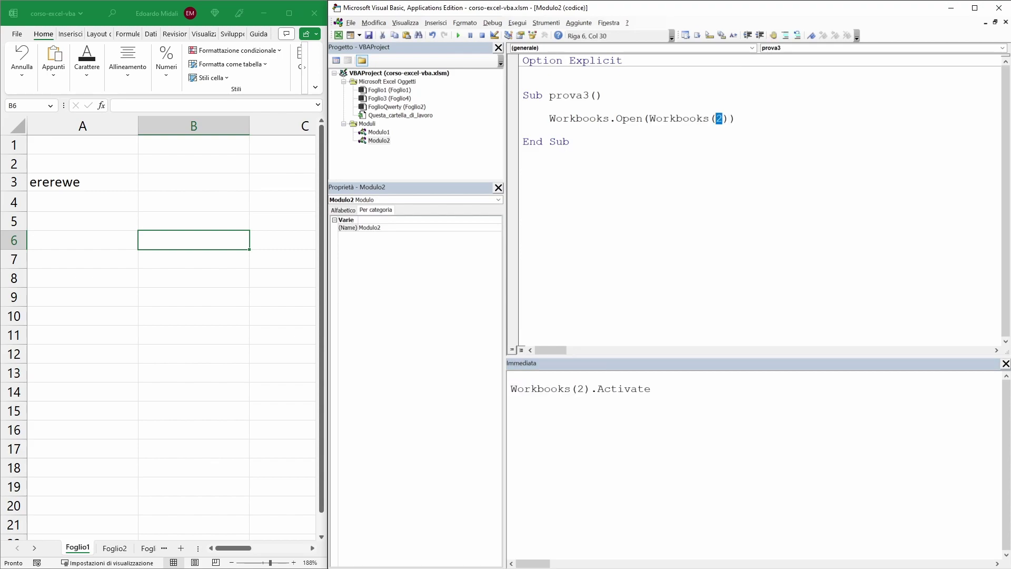
pyautogui.write('1).')
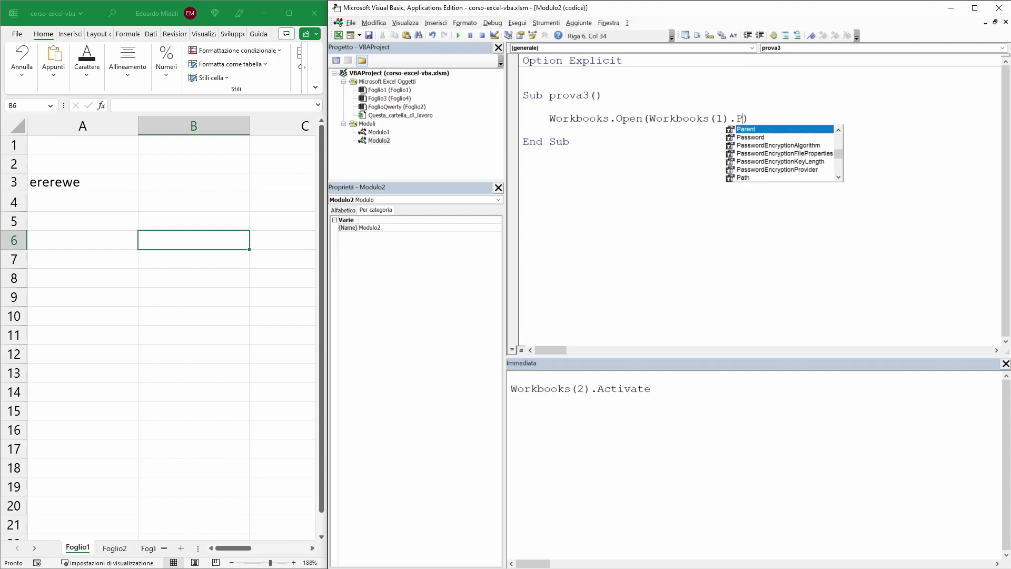
pyautogui.write('Path & ')
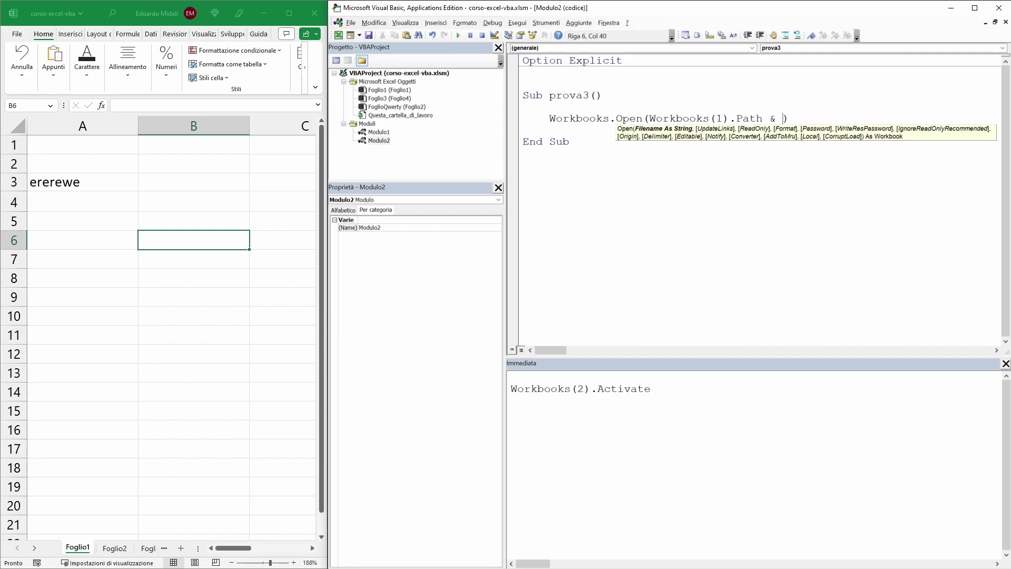
pyautogui.write('"\\"')
# Complete the file name \nuovofile.xlsm, run prova3 to open it, then close it.
pyautogui.press('Left')
pyautogui.write('\\')
pyautogui.write('nuovofil')
pyautogui.write('e.xlsm')
pyautogui.press('F5')
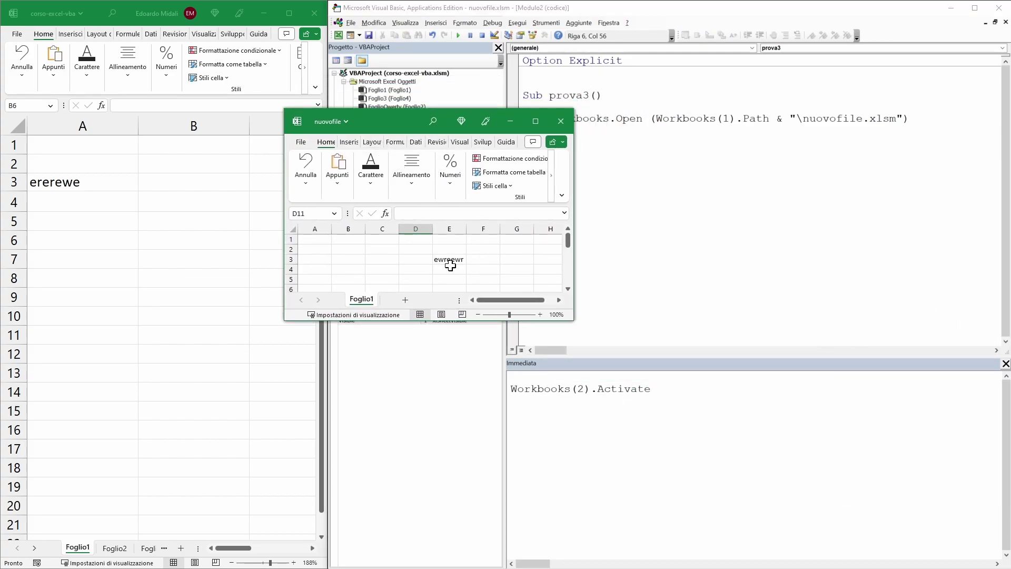
pyautogui.click(560, 121)
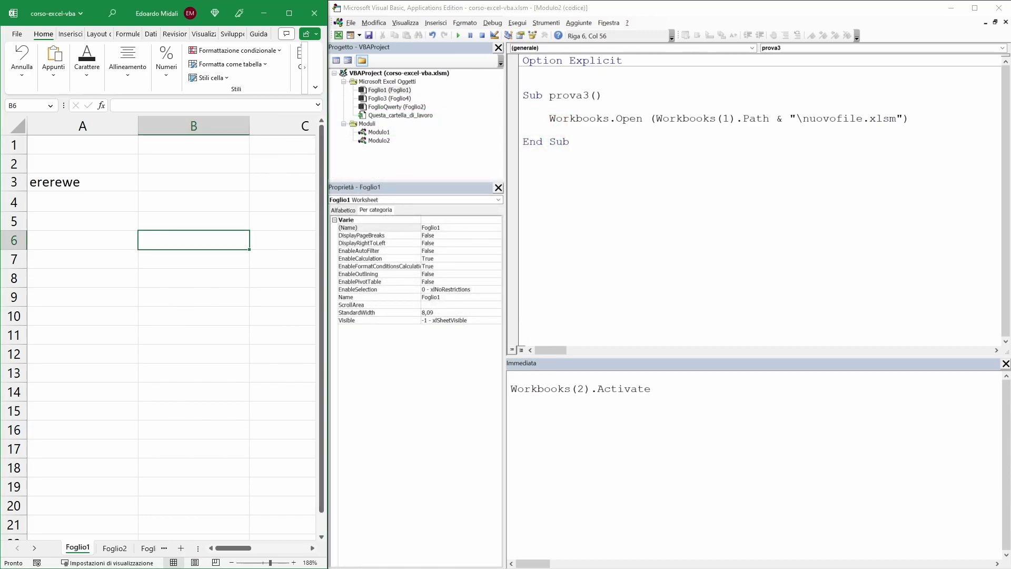
# Change the Immediate command to Workbooks(1).Close and run it.
pyautogui.click(910, 118)
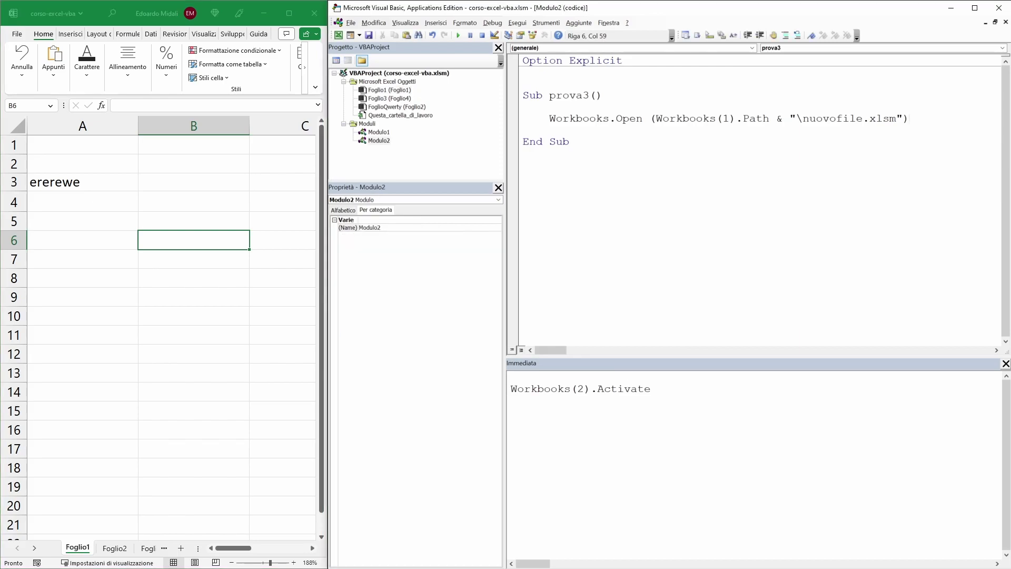
pyautogui.moveTo(651, 388)
pyautogui.mouseDown()
pyautogui.moveTo(571, 389)
pyautogui.moveTo(591, 389)
pyautogui.mouseUp()
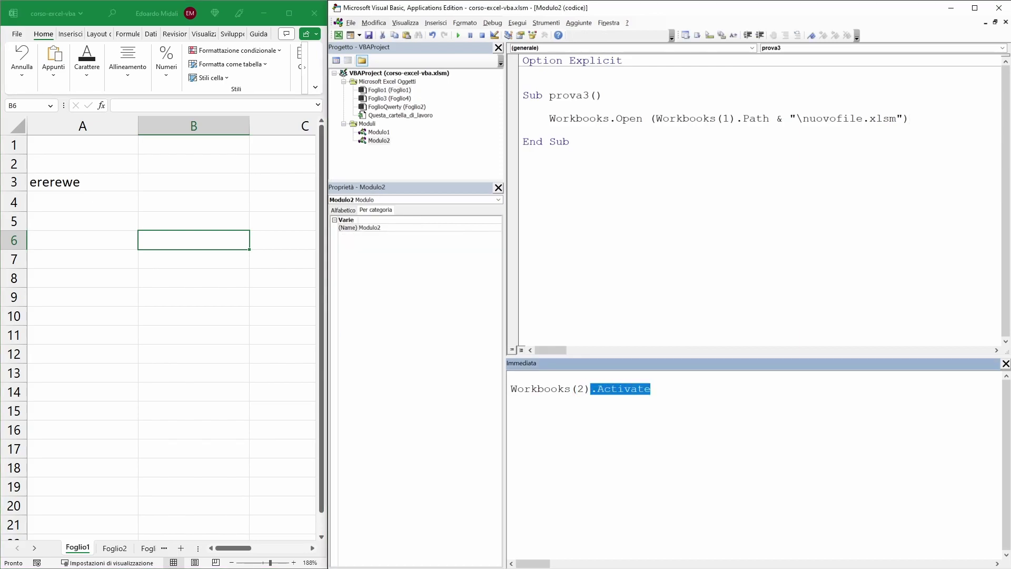
pyautogui.click(584, 389)
pyautogui.press('BackSpace')
pyautogui.write('1')
pyautogui.hotkey('shift', 'End')
pyautogui.press('Delete')
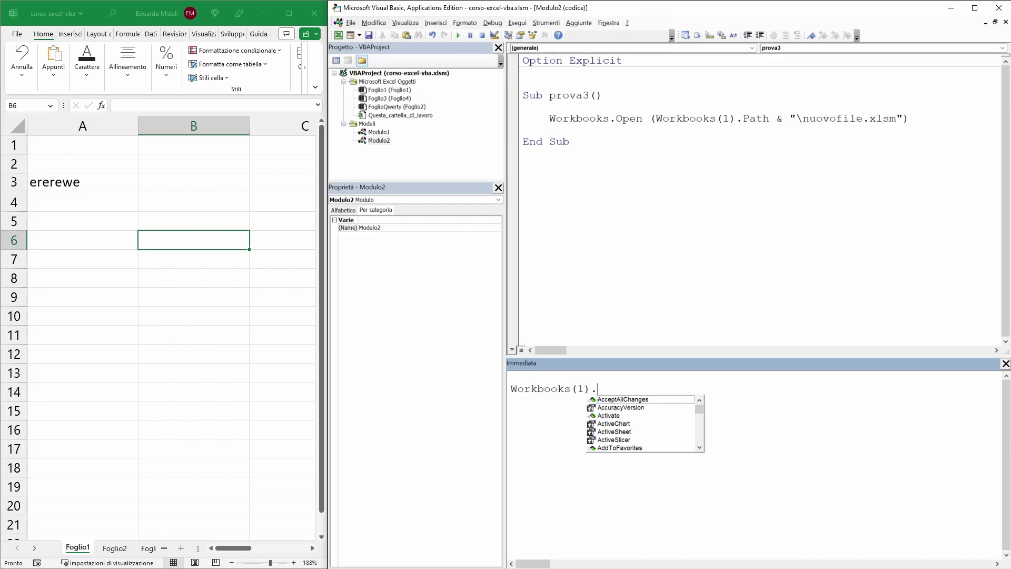
pyautogui.write('.Close')
pyautogui.press('Return')
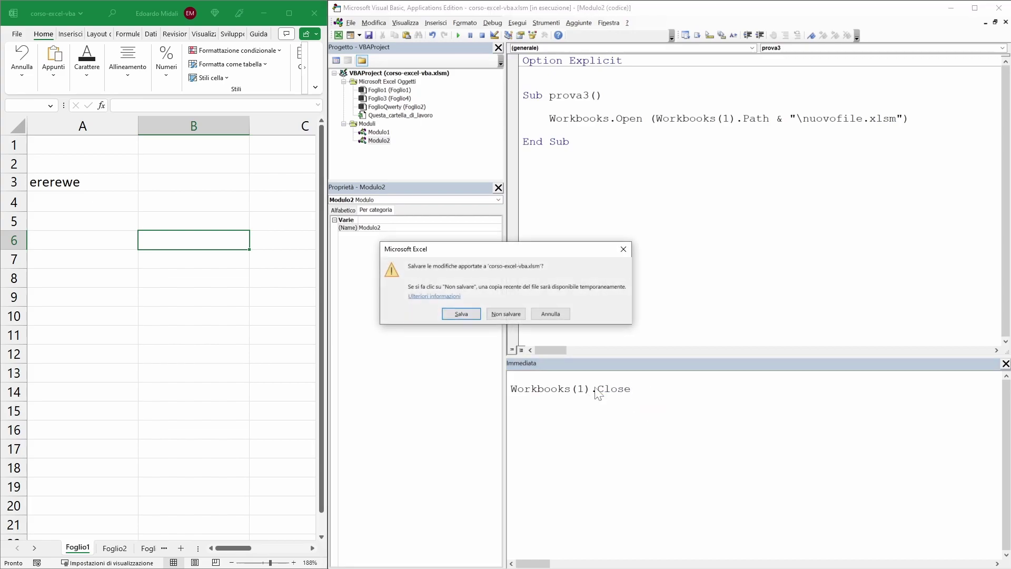
# Answer the save prompt, then enter the project password to unlock the reopened corso-excel-vba.
pyautogui.click(462, 313)
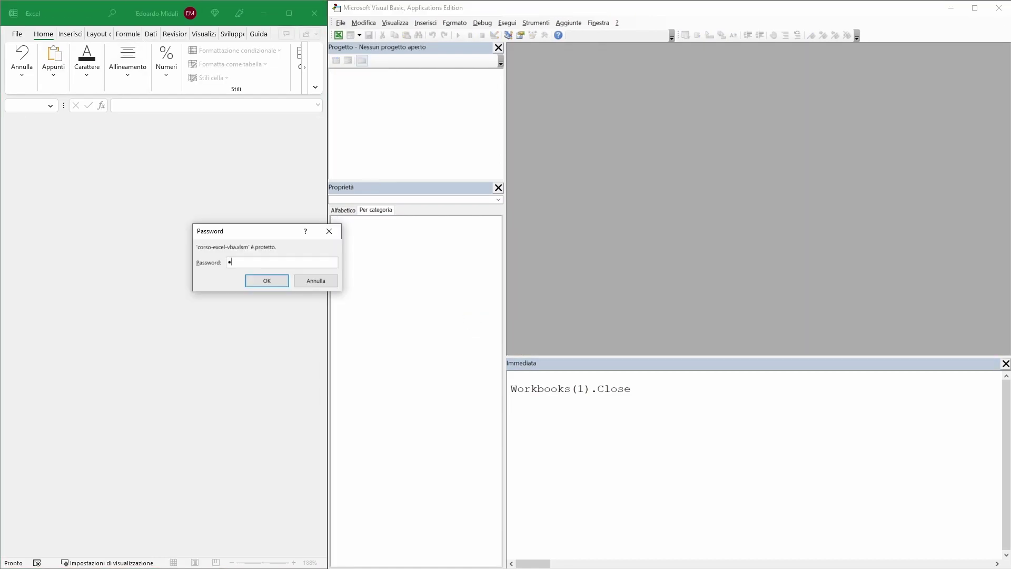
pyautogui.write('••••')
pyautogui.click(263, 279)
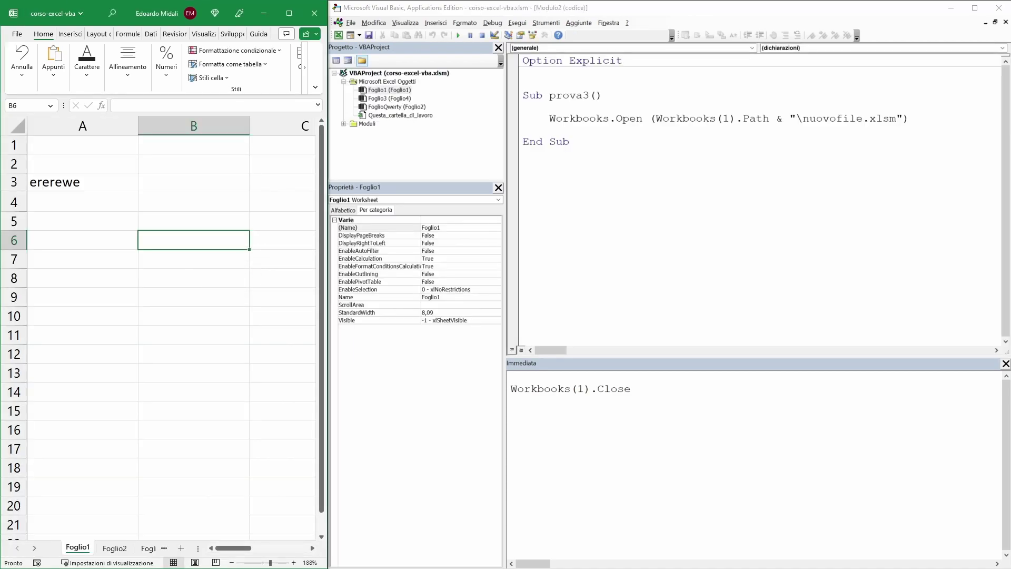
pyautogui.moveTo(631, 388); pyautogui.dragTo(573, 390)
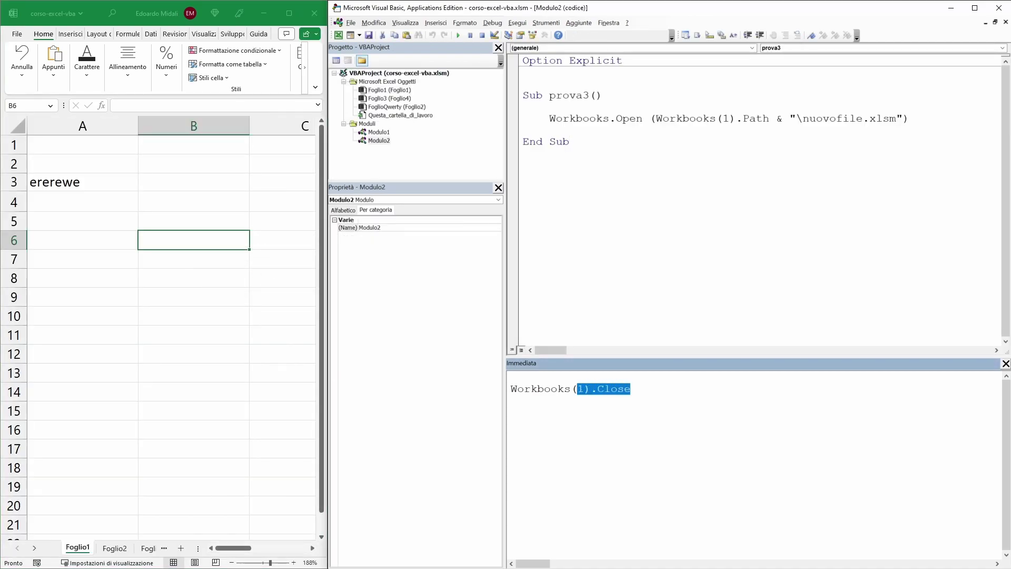
# Run Workbooks.Close in the Immediate window to close all open workbooks.
pyautogui.press('BackSpace')
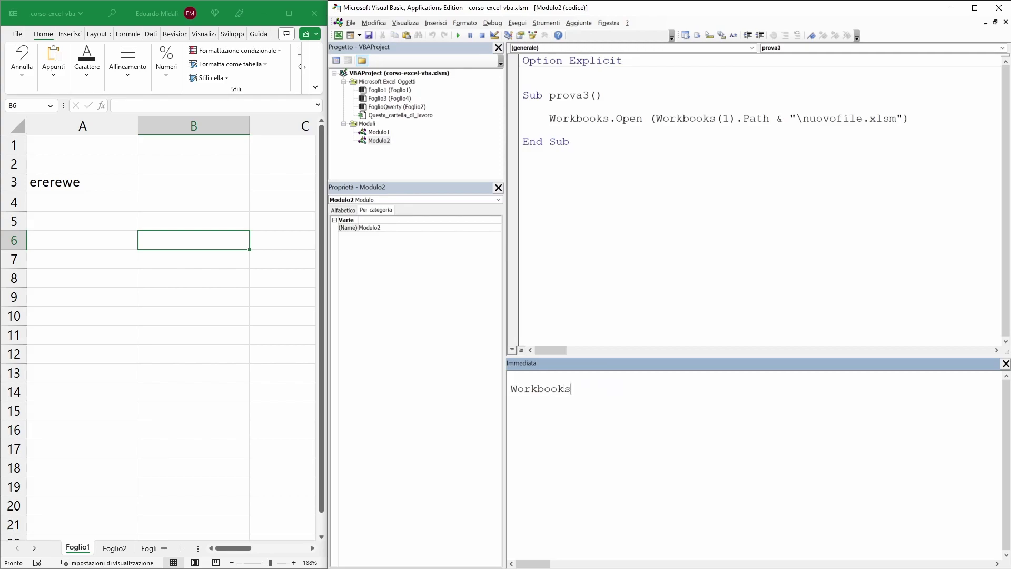
pyautogui.write('.Cl')
pyautogui.press('Return')
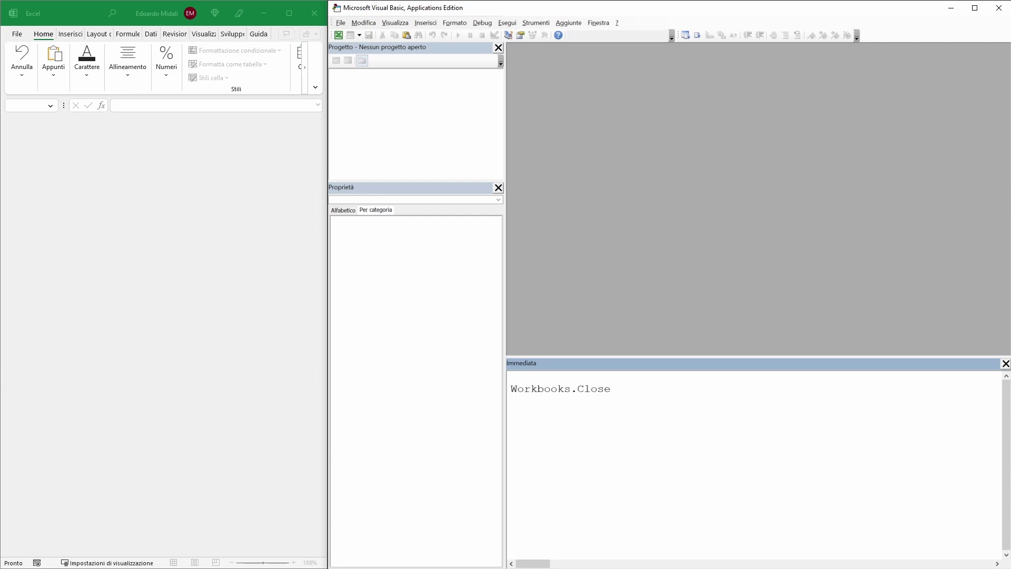
# Edit the Immediate line back to Workbooks(1).Close.
pyautogui.doubleClick(542, 390)
pyautogui.press('End')
pyautogui.doubleClick(539, 389)
pyautogui.click(510, 377)
pyautogui.write('(')
pyautogui.press('BackSpace')
pyautogui.press('BackSpace')
pyautogui.write('s(')
pyautogui.write('1)')
pyautogui.press('Return')
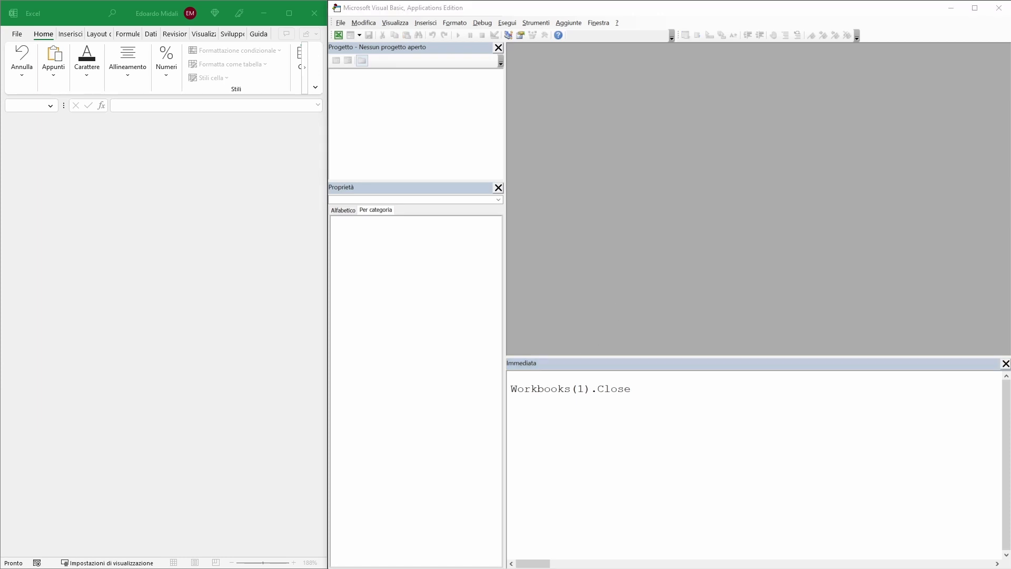